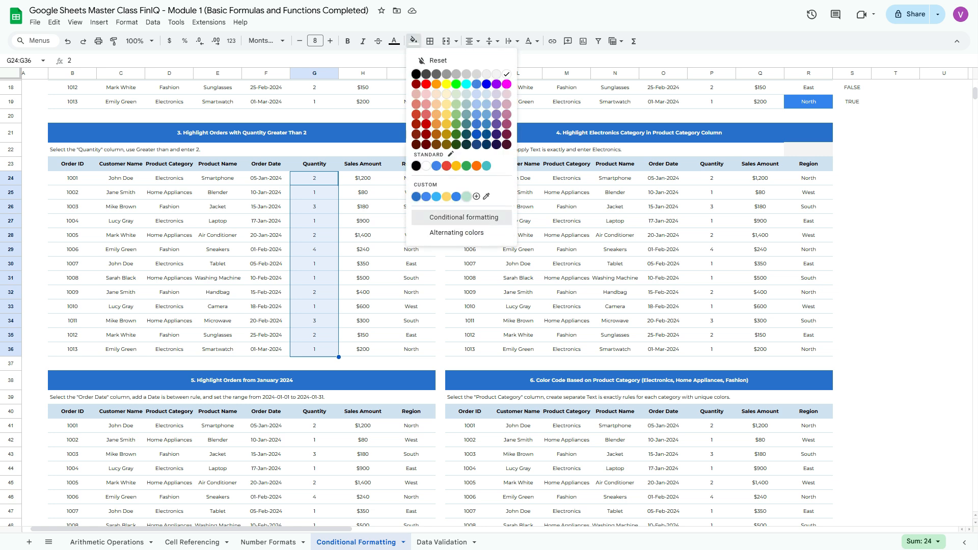
# Create a conditional formatting rule for the Quantity cells G24:G36 with the condition Greater than 2
pyautogui.click(463, 217)
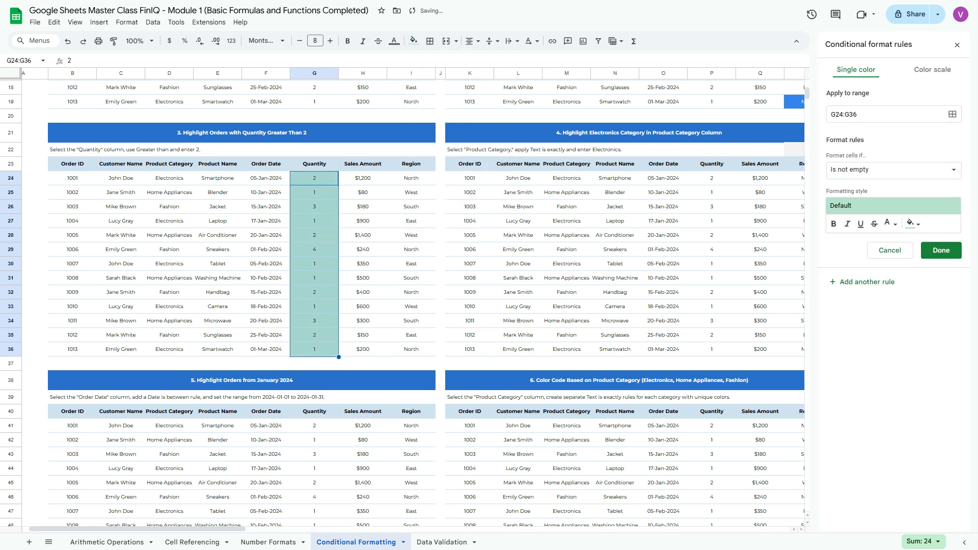
pyautogui.click(894, 170)
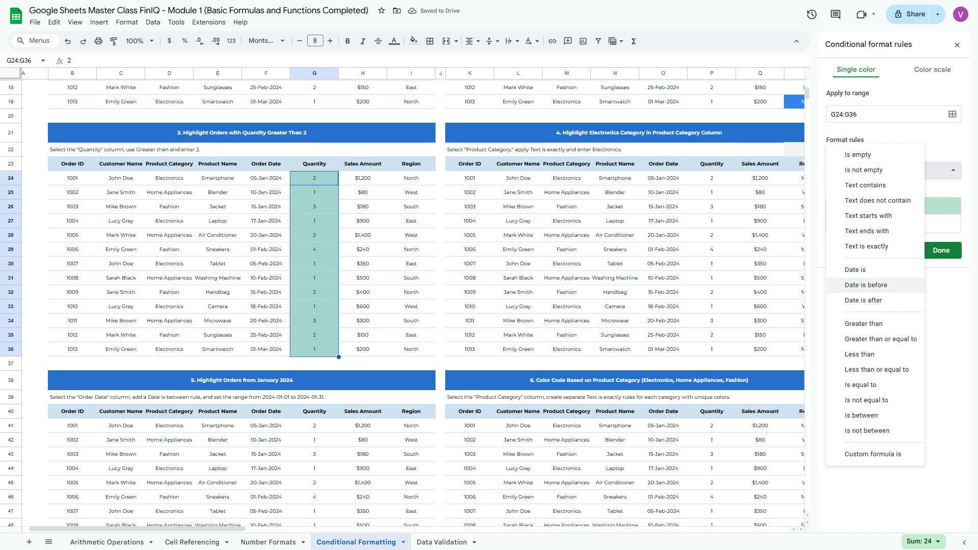
pyautogui.click(863, 323)
pyautogui.click(869, 192)
pyautogui.write('2')
# Style the Quantity rule with a blue fill and bold white text, save it, and close the conditional formatting rules
pyautogui.click(913, 248)
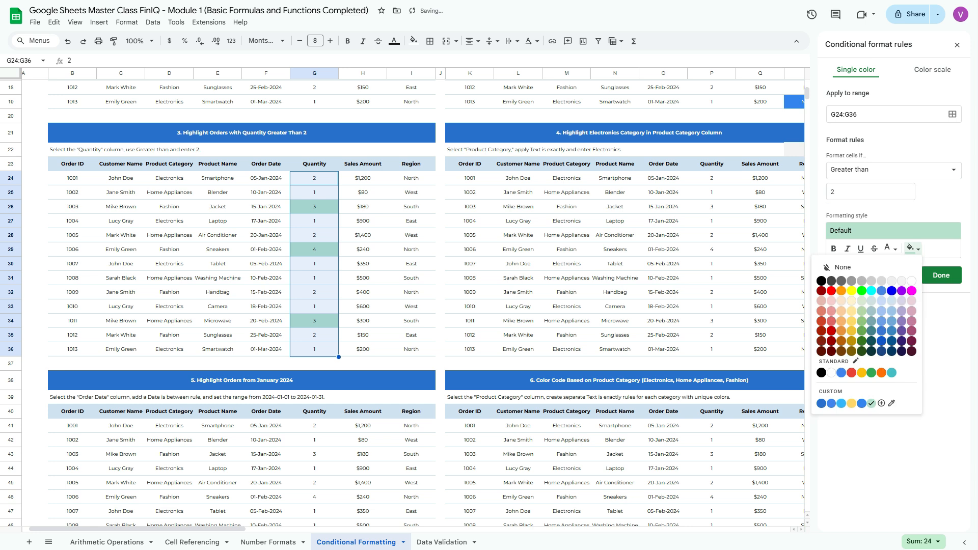
pyautogui.click(862, 403)
pyautogui.click(889, 248)
pyautogui.click(889, 281)
pyautogui.click(833, 249)
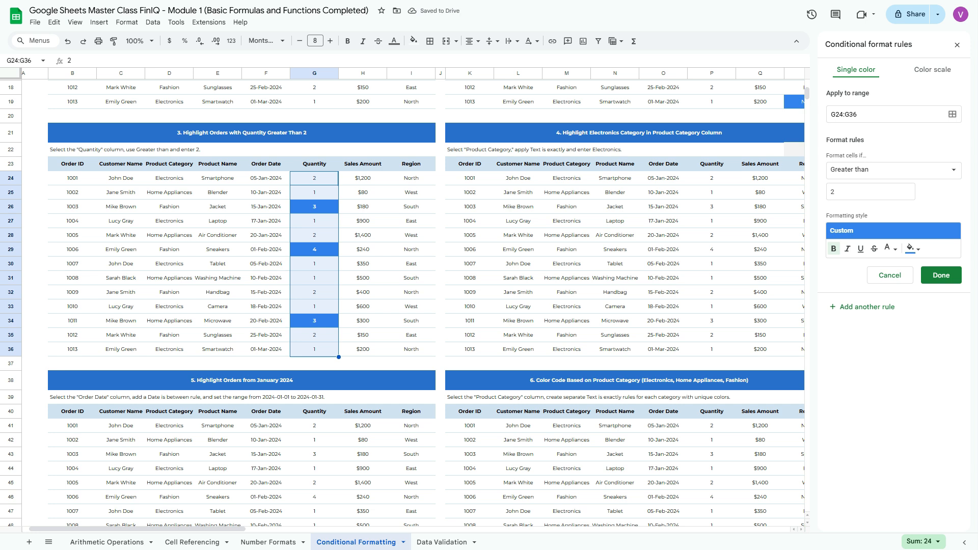
pyautogui.click(941, 275)
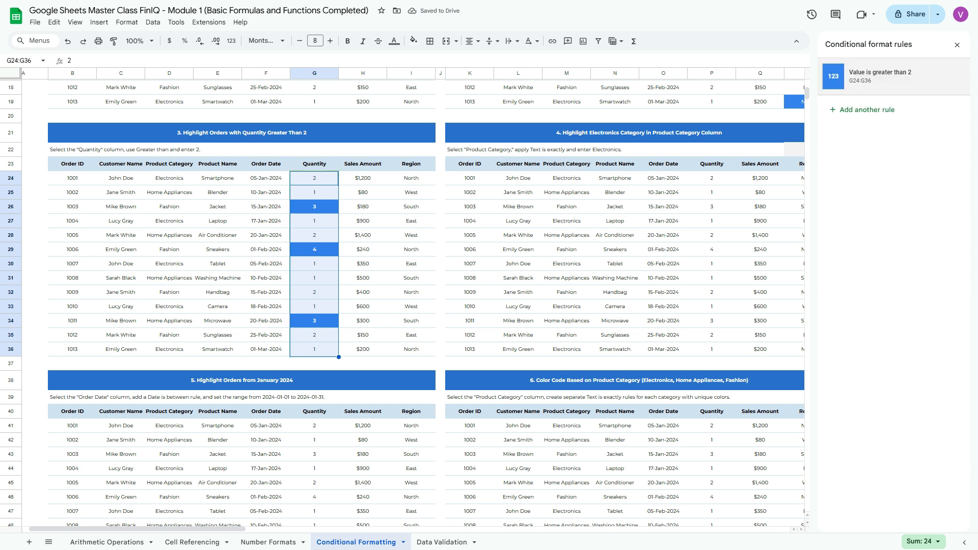
pyautogui.hscroll(1, 560, 245)
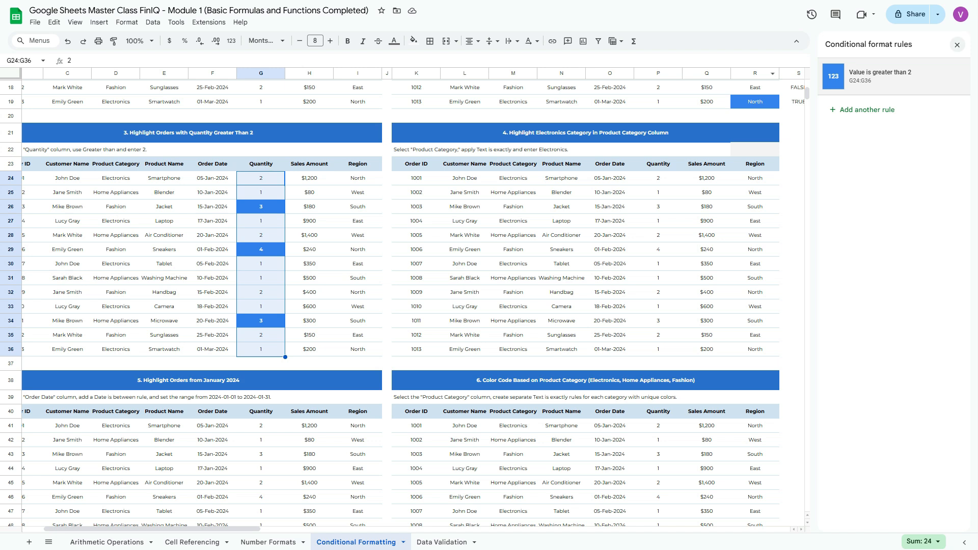
pyautogui.click(956, 45)
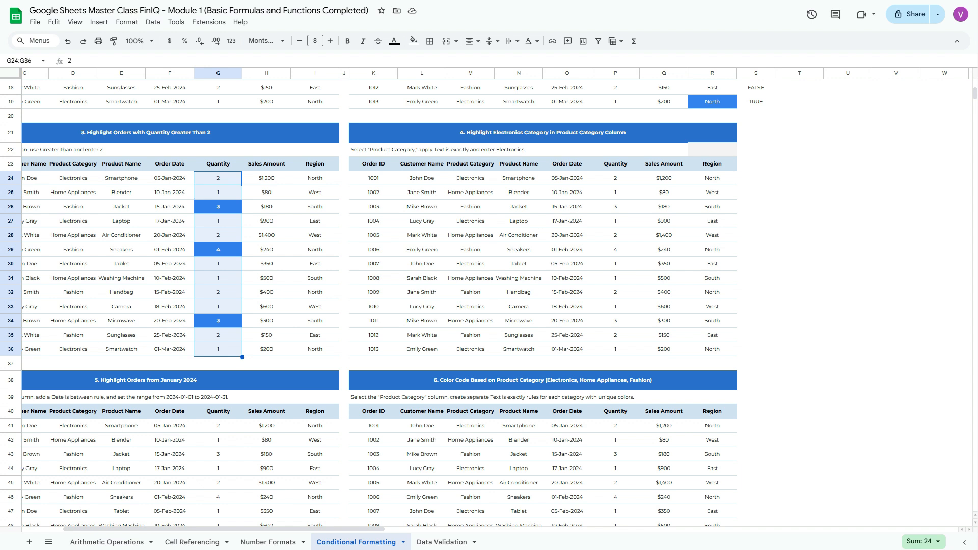
# Start a conditional formatting rule for the Product Category cells M24:M36 with a blue fill and bold white text
pyautogui.moveTo(471, 178); pyautogui.dragTo(470, 350)
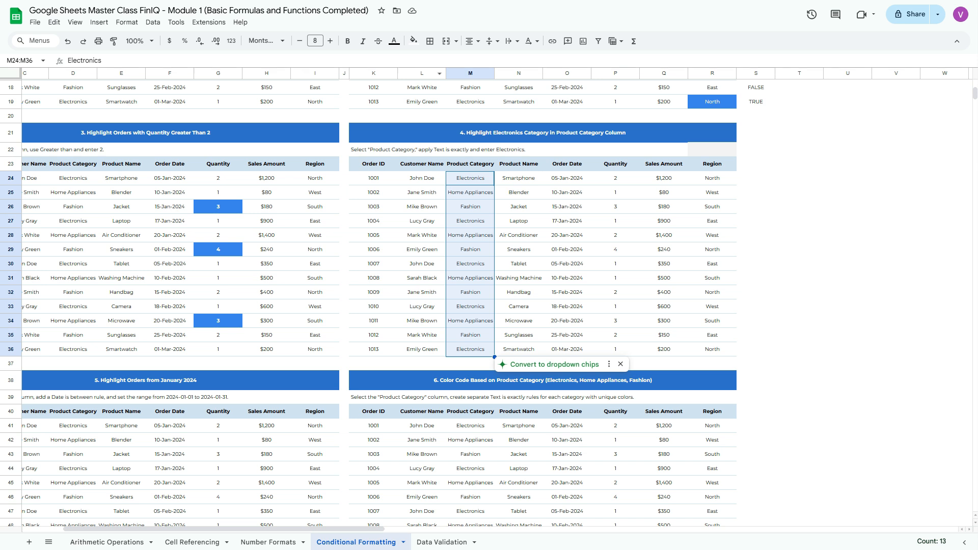
pyautogui.click(413, 41)
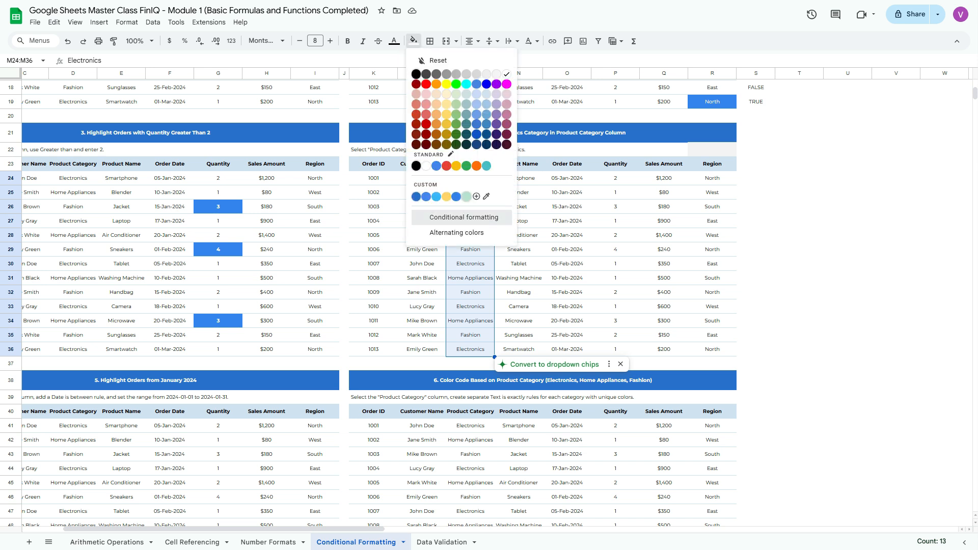
pyautogui.click(463, 217)
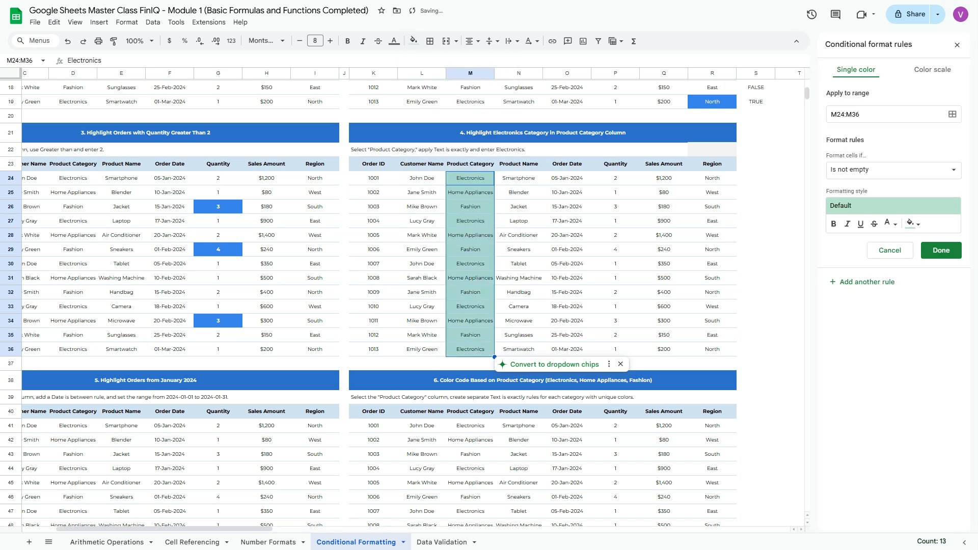
pyautogui.click(913, 223)
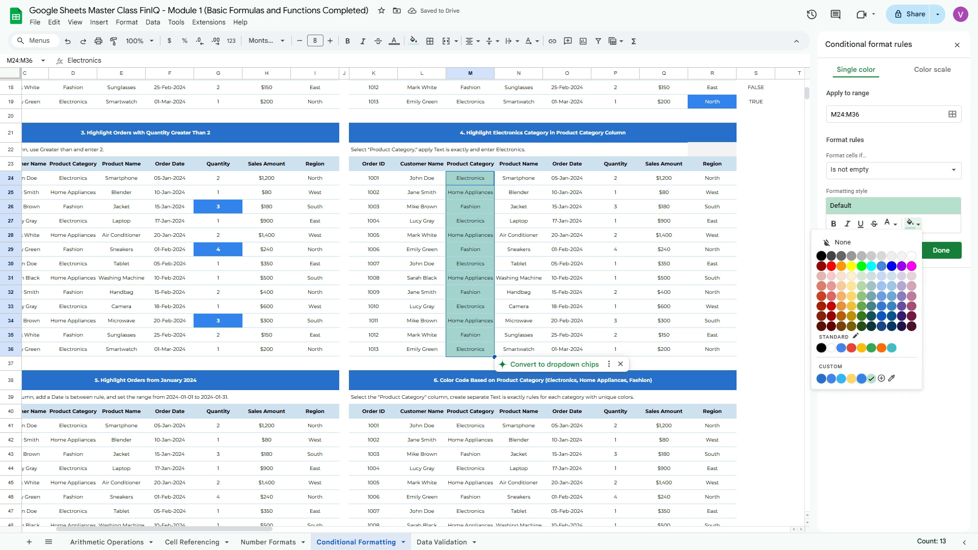
pyautogui.click(862, 378)
pyautogui.click(890, 223)
pyautogui.click(889, 256)
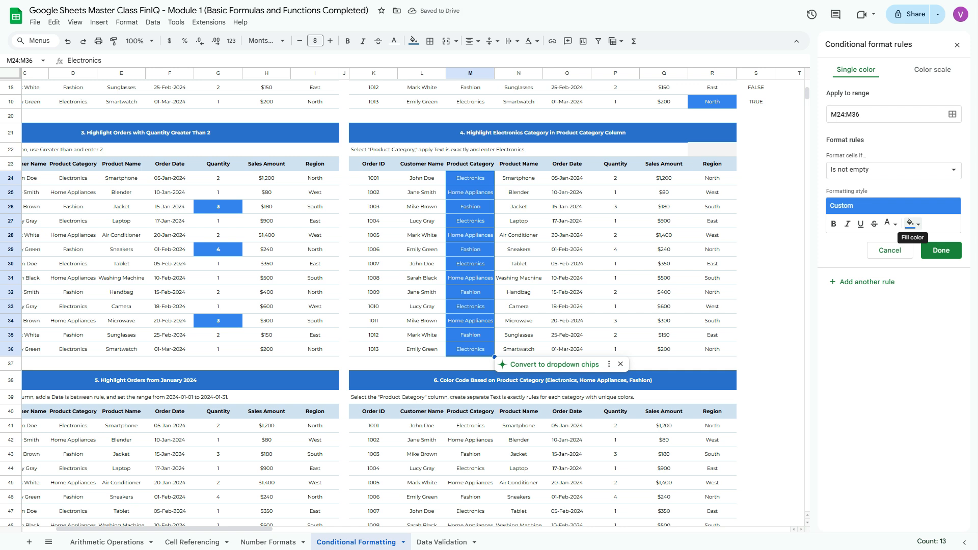
pyautogui.click(833, 223)
# Set the Product Category rule's condition to Text is exactly ="Electronics" and save the rule
pyautogui.click(891, 170)
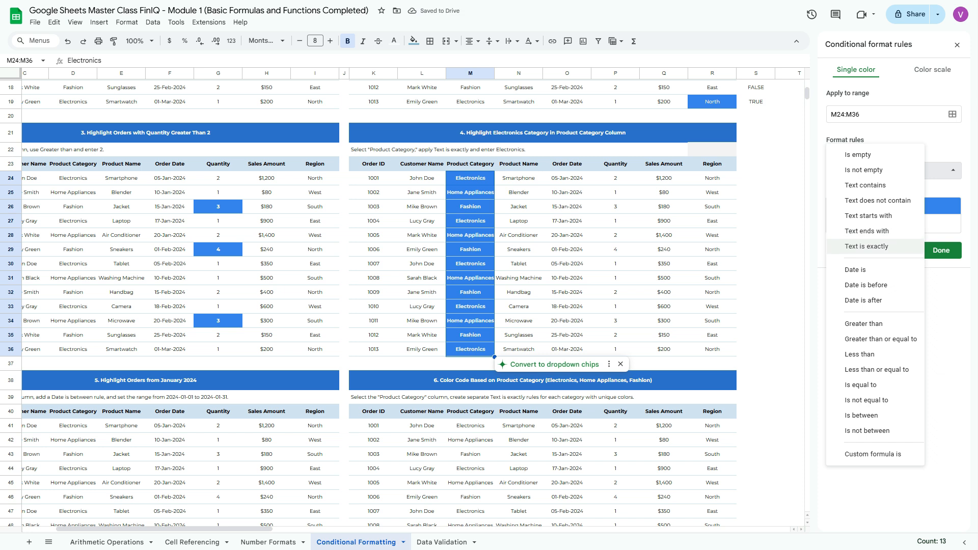
pyautogui.click(866, 246)
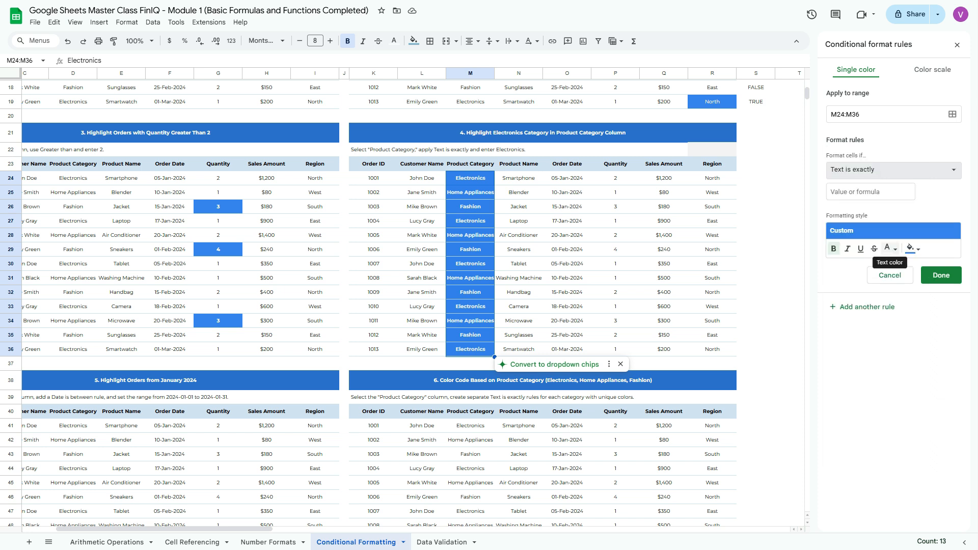
pyautogui.write('="Electronics"')
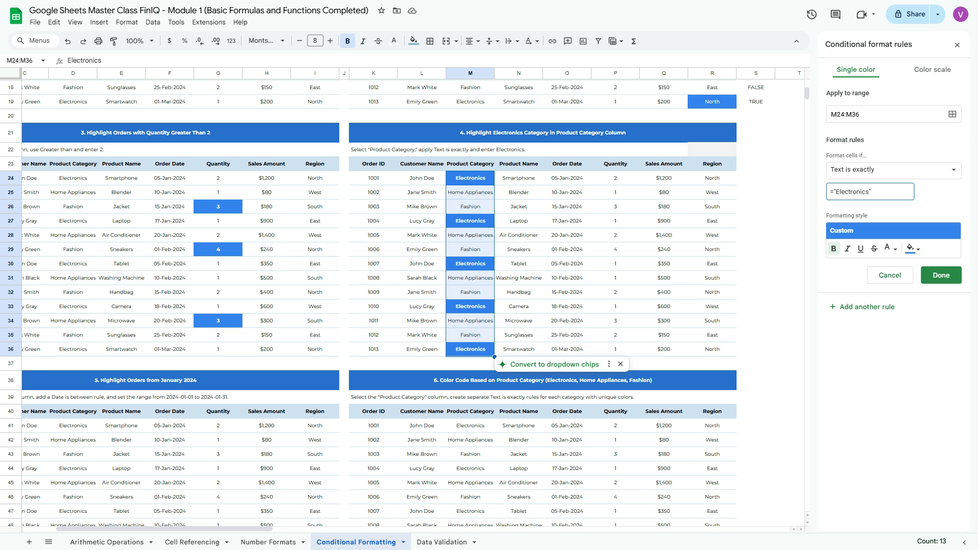
pyautogui.click(941, 276)
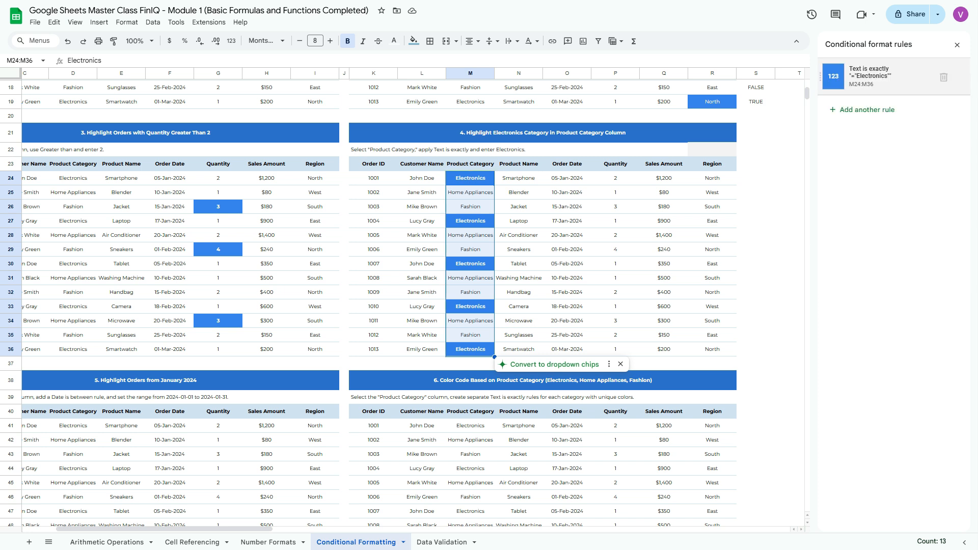
# Delete the Electronics text rule from the Product Category cells M24:M36
pyautogui.click(943, 77)
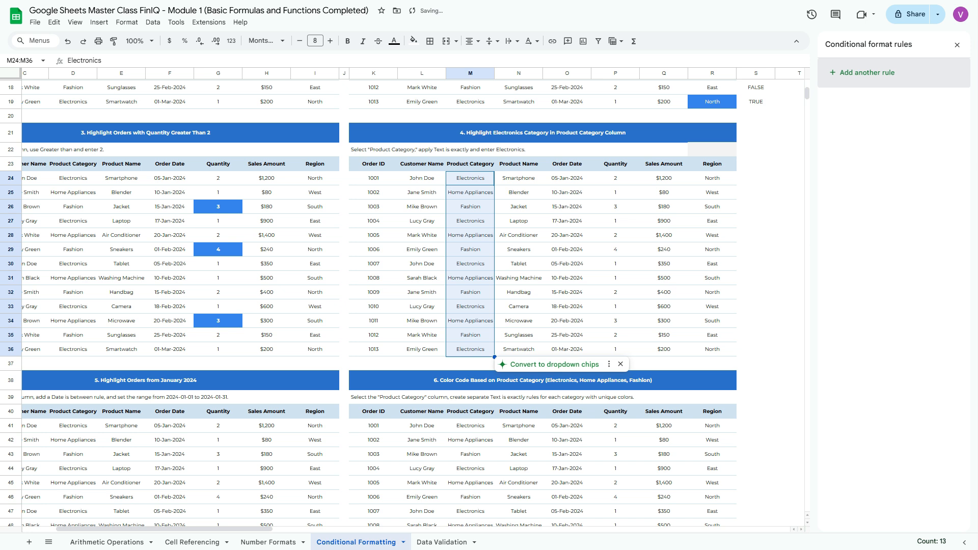
pyautogui.click(712, 221)
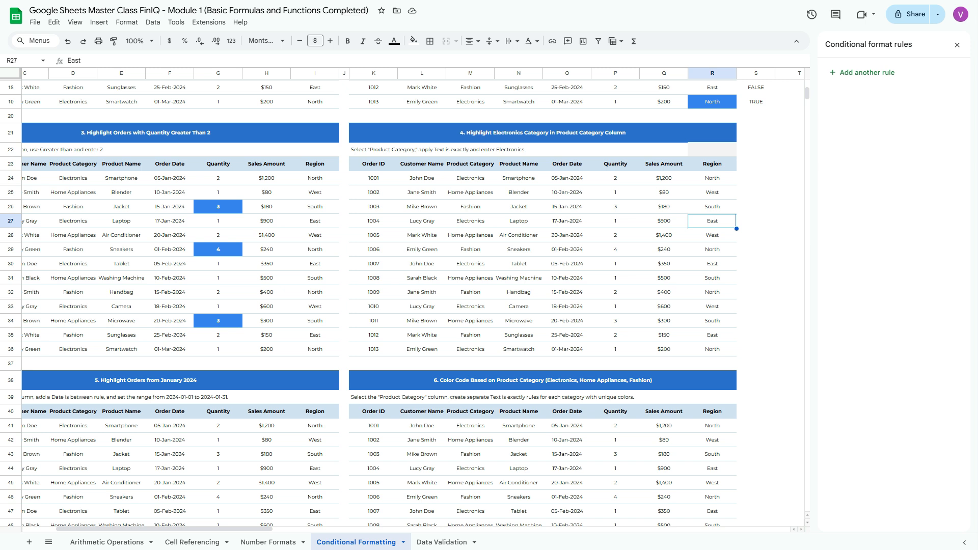
# Add a data validation rule to cell R22 with the criteria Dropdown (from a range)
pyautogui.click(711, 150)
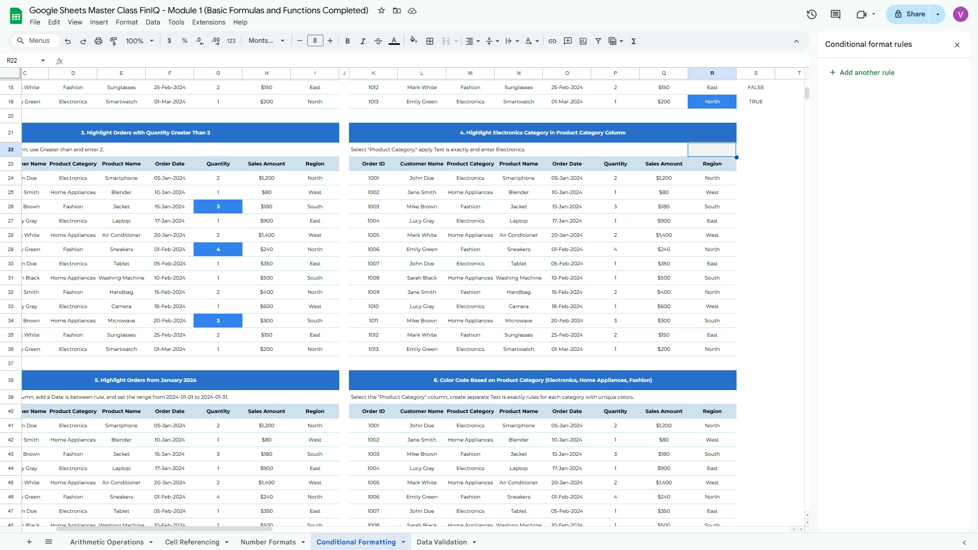
pyautogui.click(153, 22)
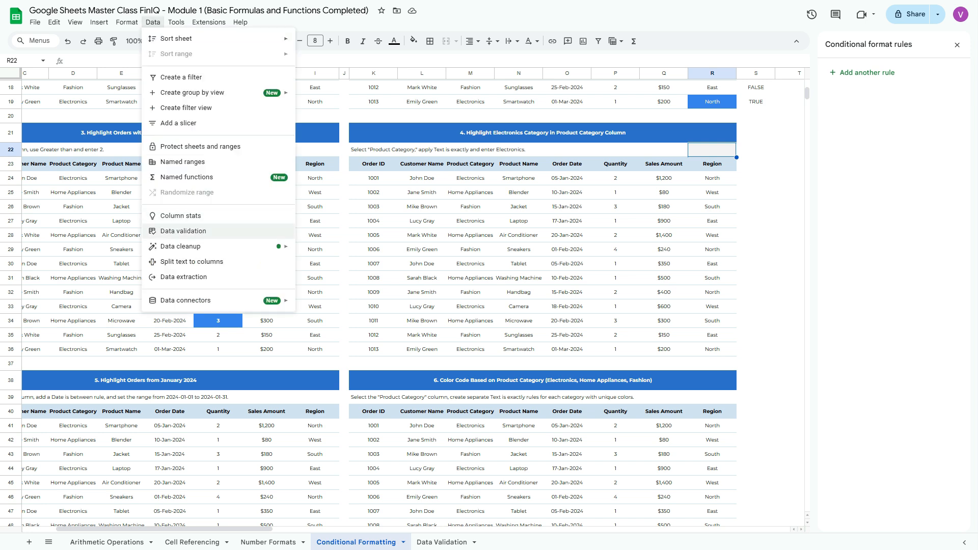
pyautogui.click(183, 230)
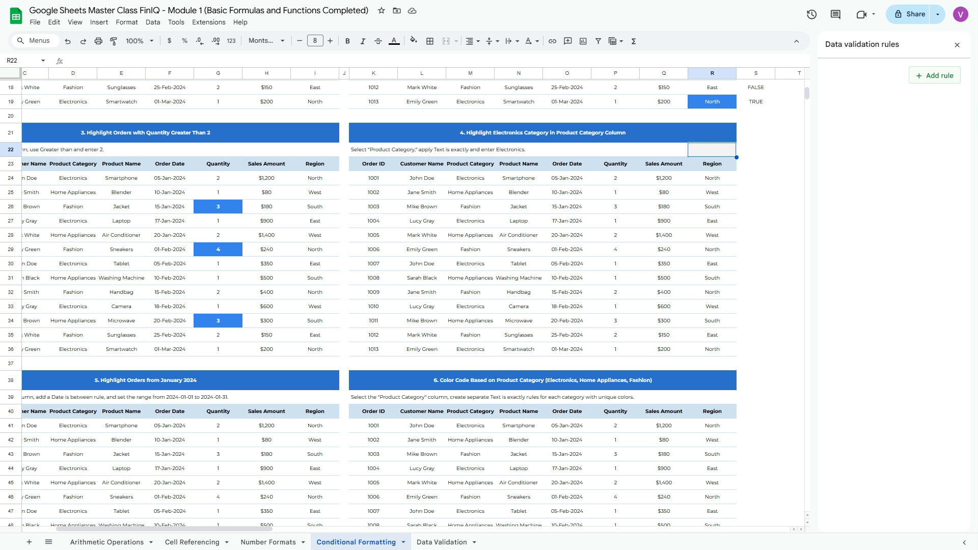
pyautogui.click(935, 75)
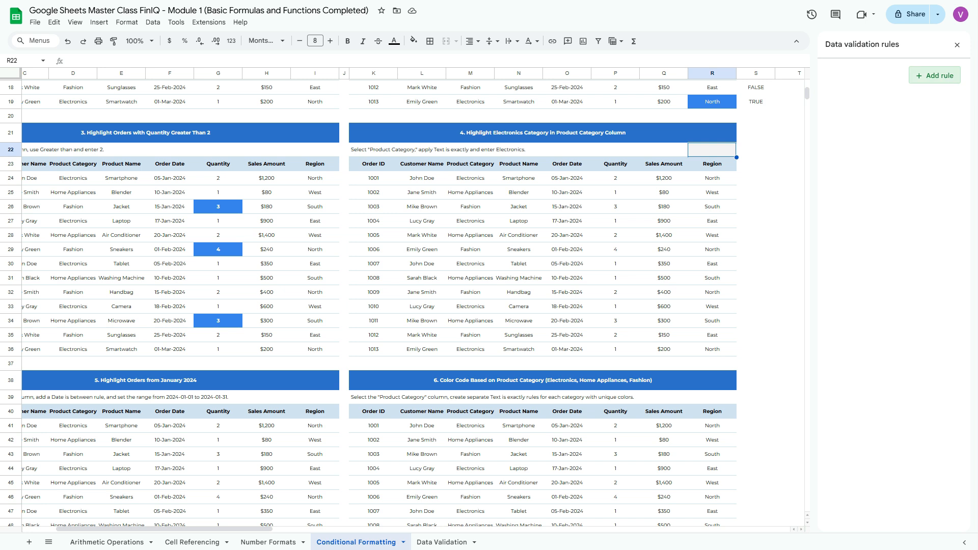
pyautogui.click(888, 128)
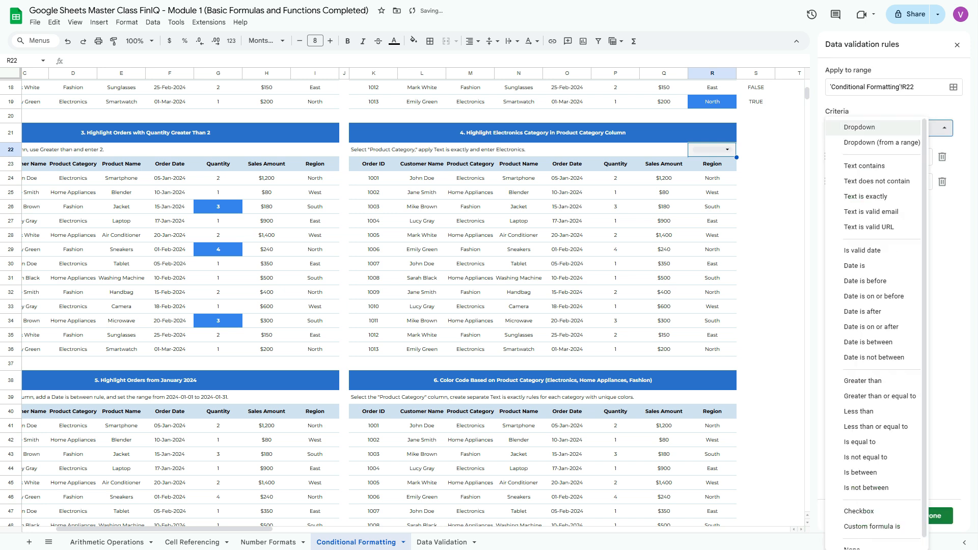
pyautogui.click(877, 143)
# Set the dropdown's source range to the Product Category cells M24:M36
pyautogui.moveTo(471, 178); pyautogui.dragTo(470, 349)
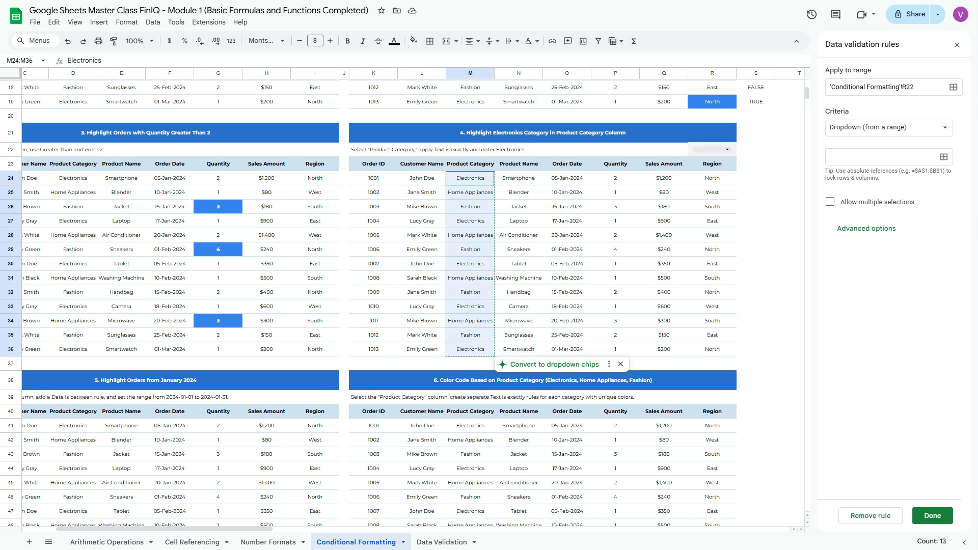
pyautogui.click(944, 157)
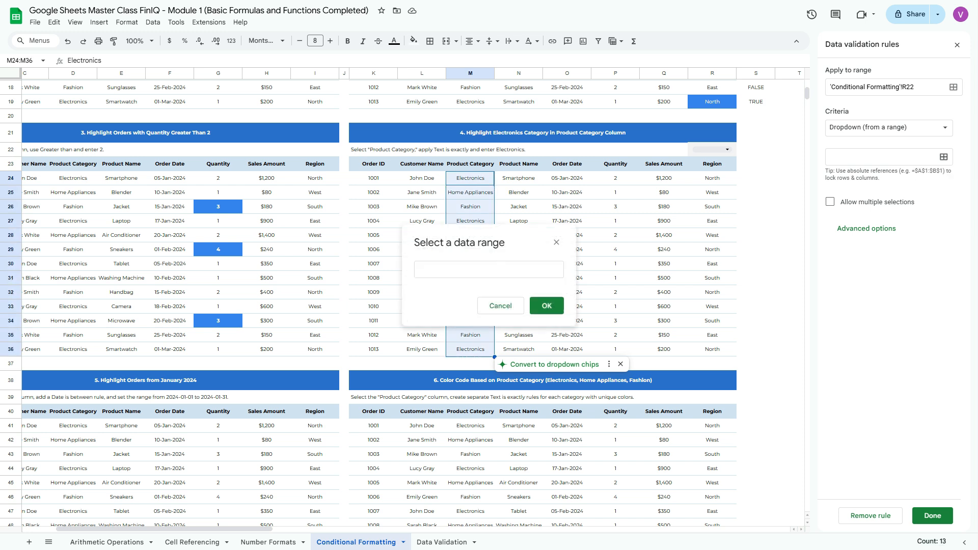
pyautogui.moveTo(470, 178); pyautogui.dragTo(470, 349)
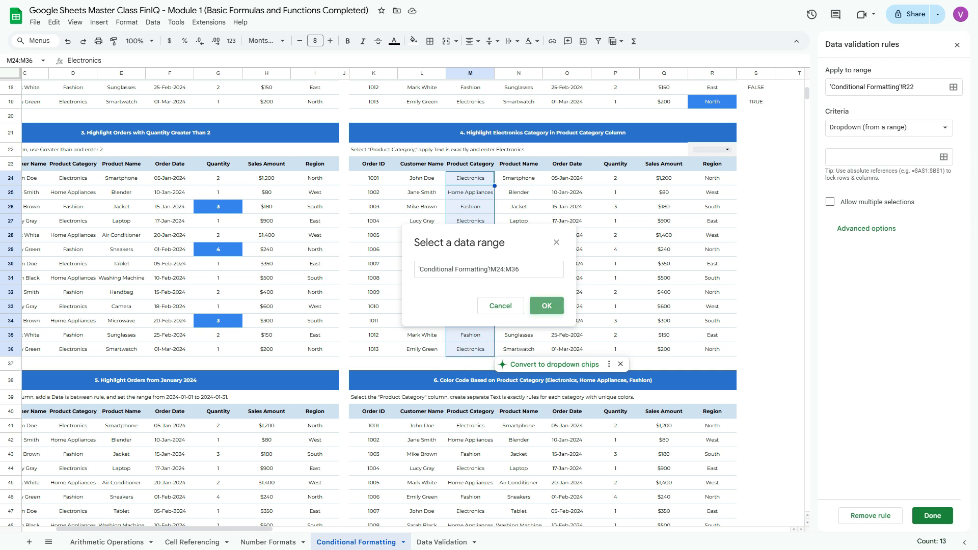
pyautogui.click(547, 306)
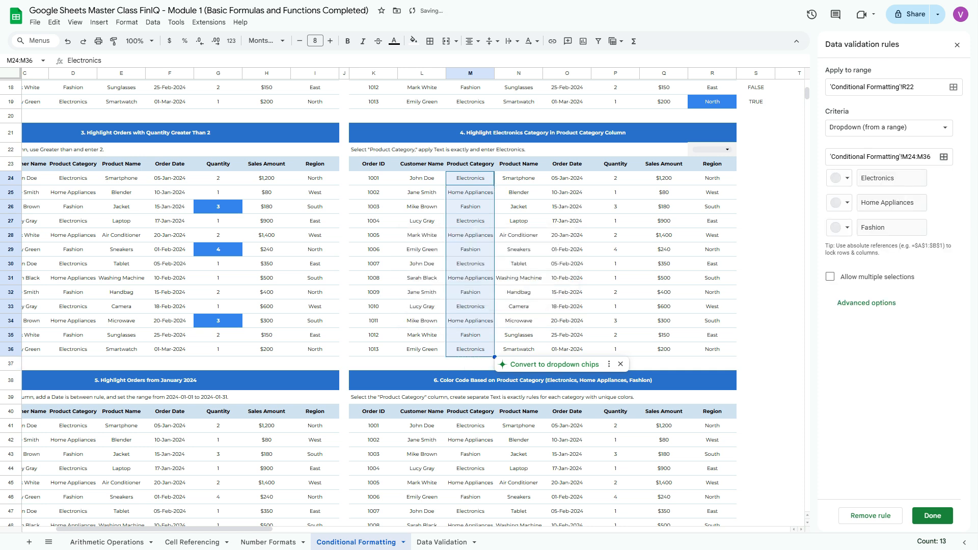
# Save the R22 dropdown with the Arrow display style and choose Electronics from it
pyautogui.click(866, 302)
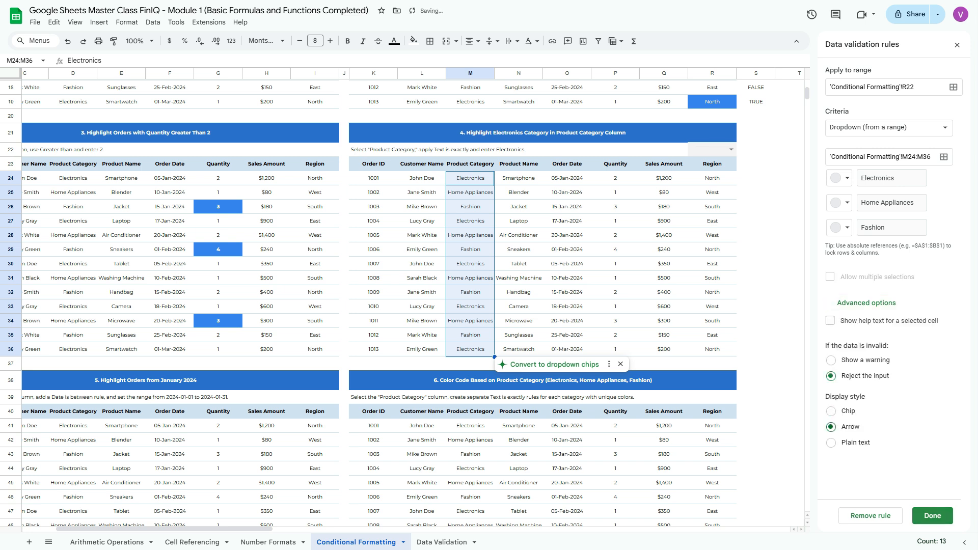
pyautogui.click(932, 516)
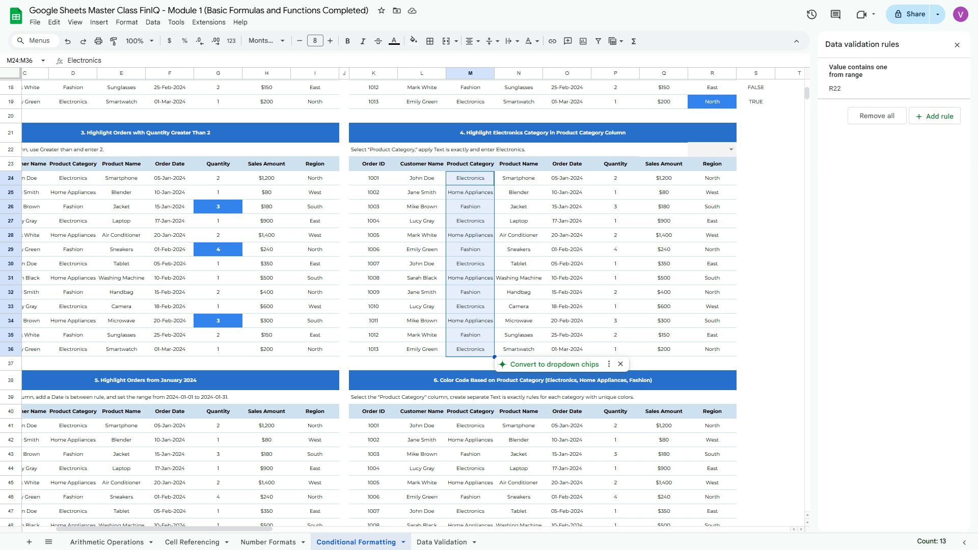
pyautogui.click(731, 150)
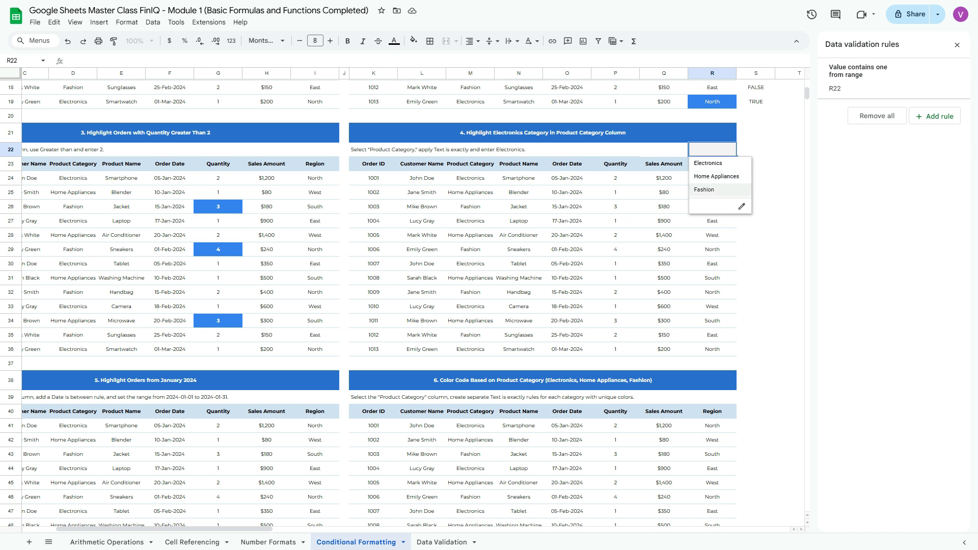
pyautogui.press('Return')
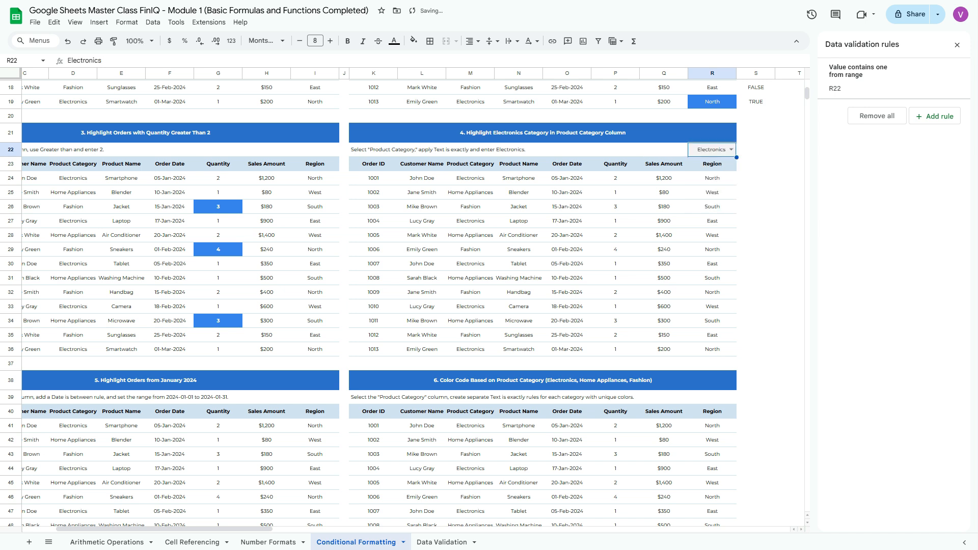
# Enter the formula =$M24=$R$22 in cell S24 to compare the first order's category with the dropdown
pyautogui.click(755, 179)
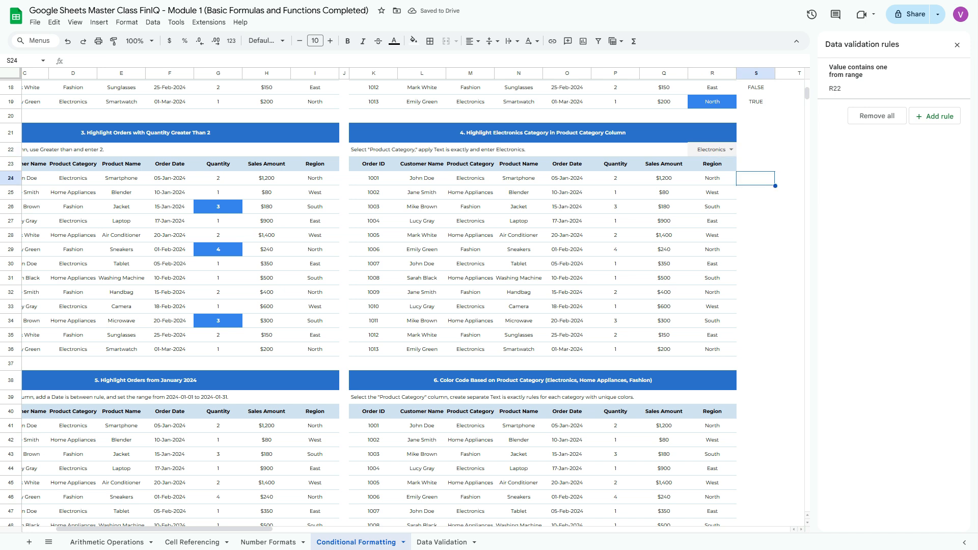
pyautogui.write('=')
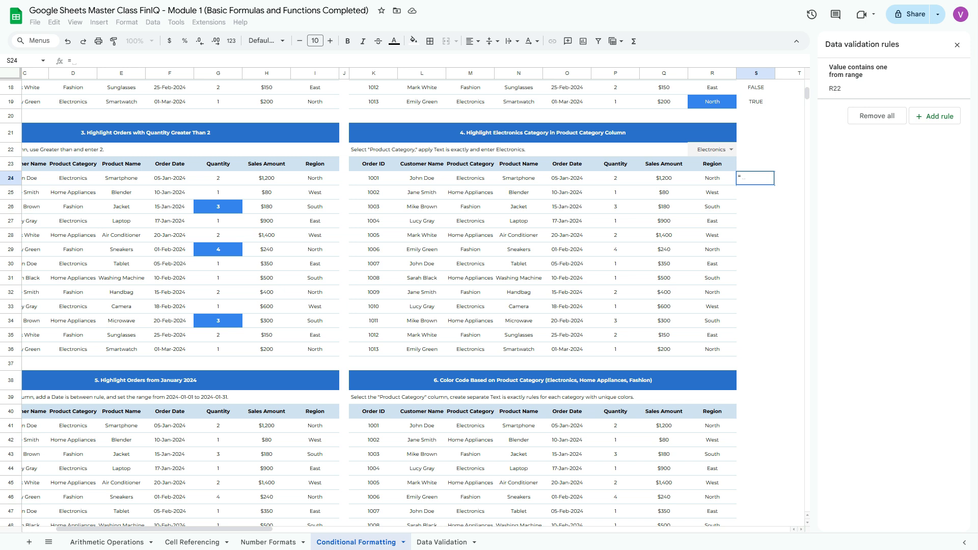
pyautogui.press('Left')
pyautogui.press('Left')
pyautogui.press('Left')
pyautogui.press('Left')
pyautogui.press('Left')
pyautogui.press('Left')
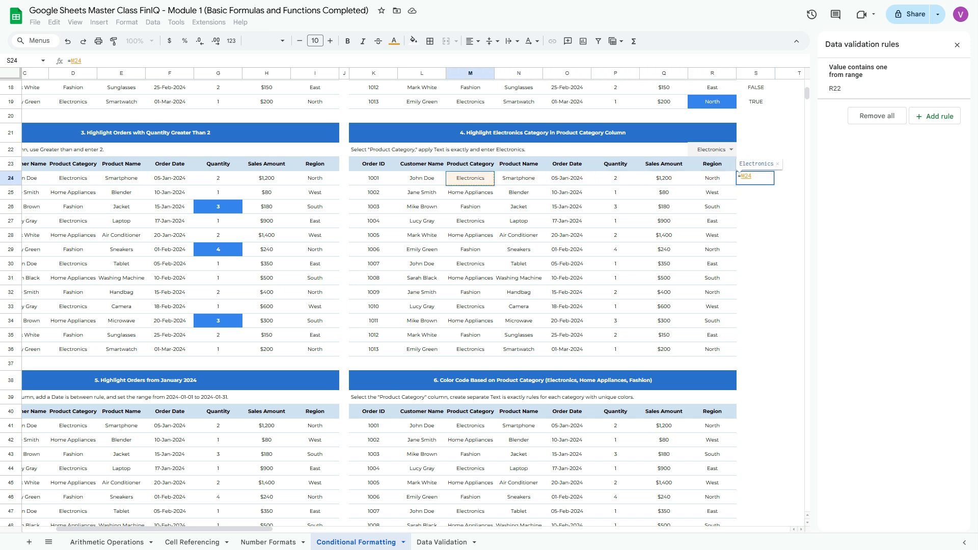
pyautogui.press('F4')
pyautogui.press('F4')
pyautogui.press('F4')
pyautogui.write('=')
pyautogui.press('Up')
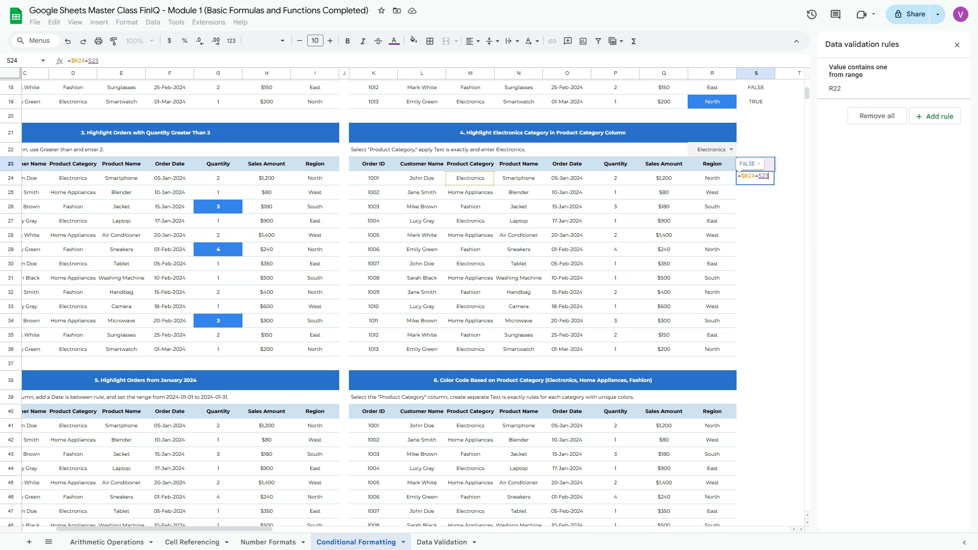
pyautogui.press('Up')
pyautogui.press('Left')
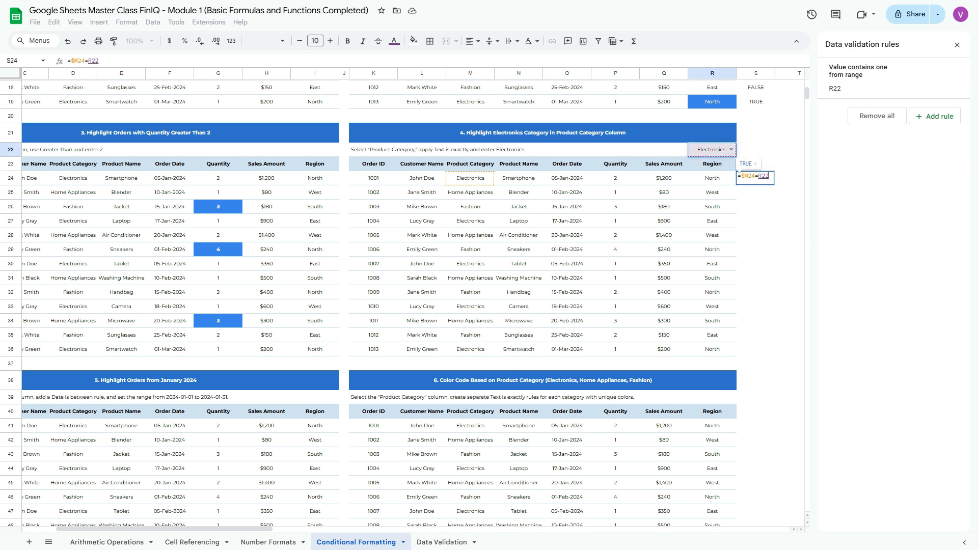
pyautogui.press('F4')
pyautogui.press('Return')
pyautogui.press('Up')
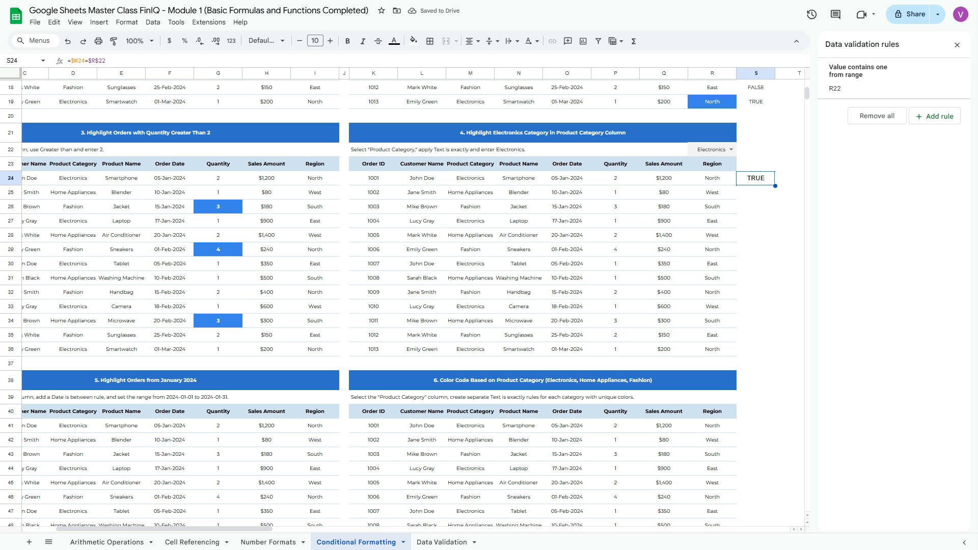
# Format cell S24 with the Montserrat font at size 8
pyautogui.click(266, 40)
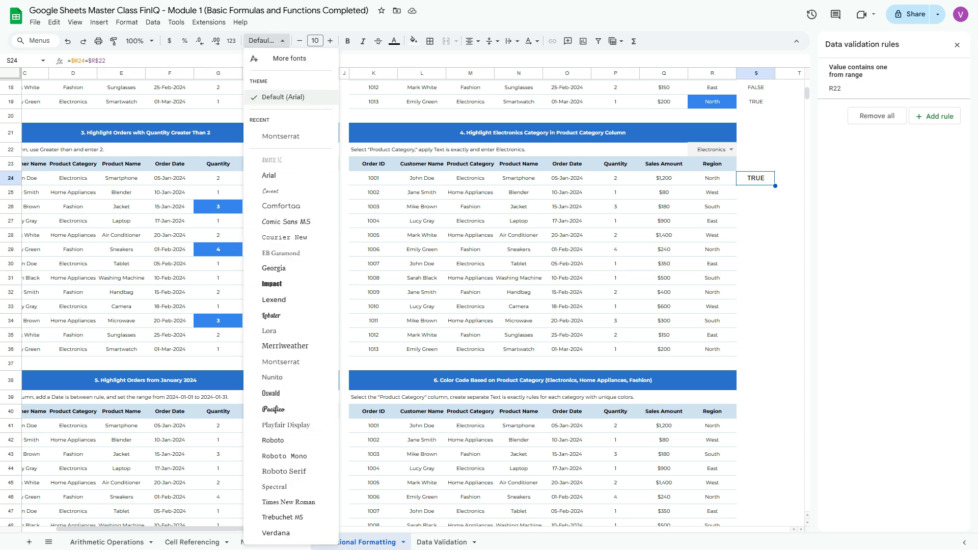
pyautogui.click(275, 136)
pyautogui.click(315, 41)
pyautogui.write('8')
pyautogui.press('Return')
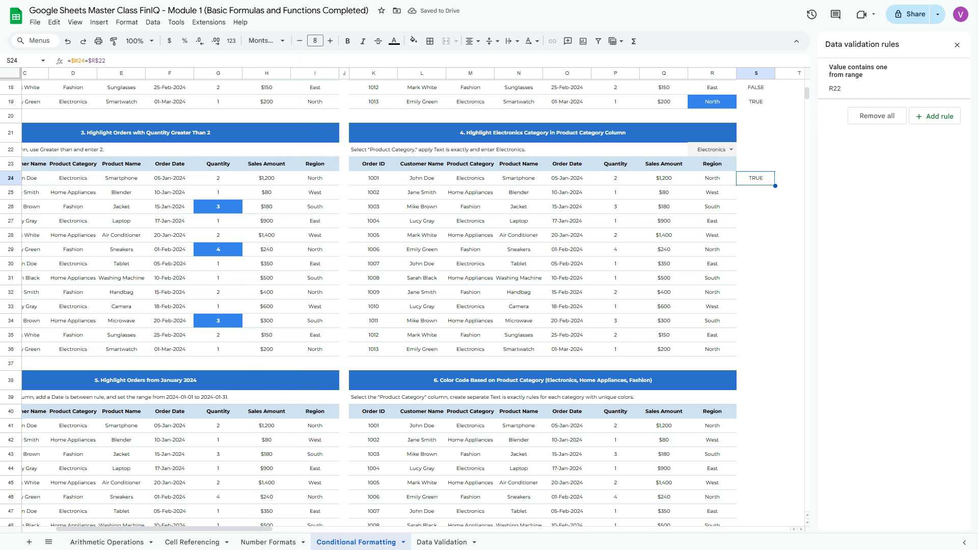
# Fill the S24 comparison formula down to S36 and inspect the copied formula in S36
pyautogui.moveTo(775, 186); pyautogui.dragTo(775, 357)
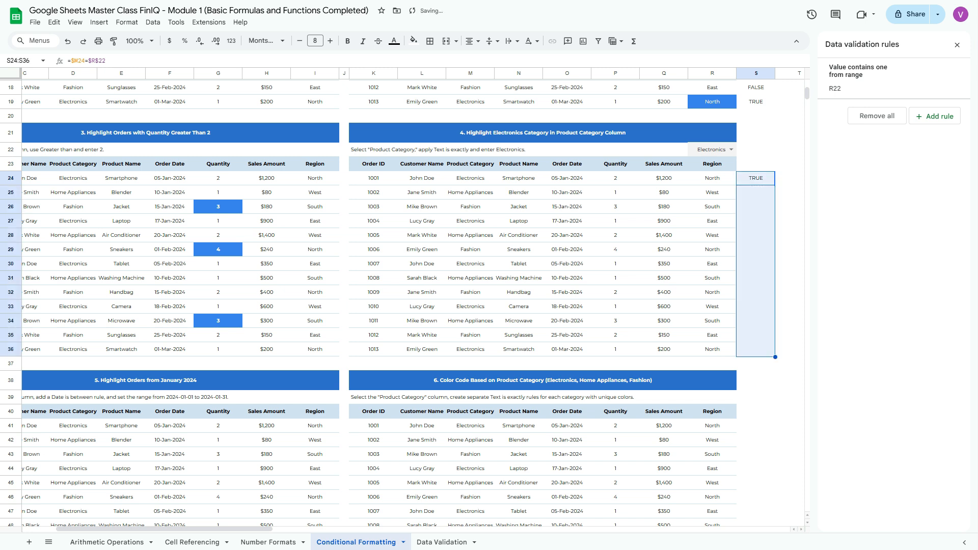
pyautogui.doubleClick(756, 350)
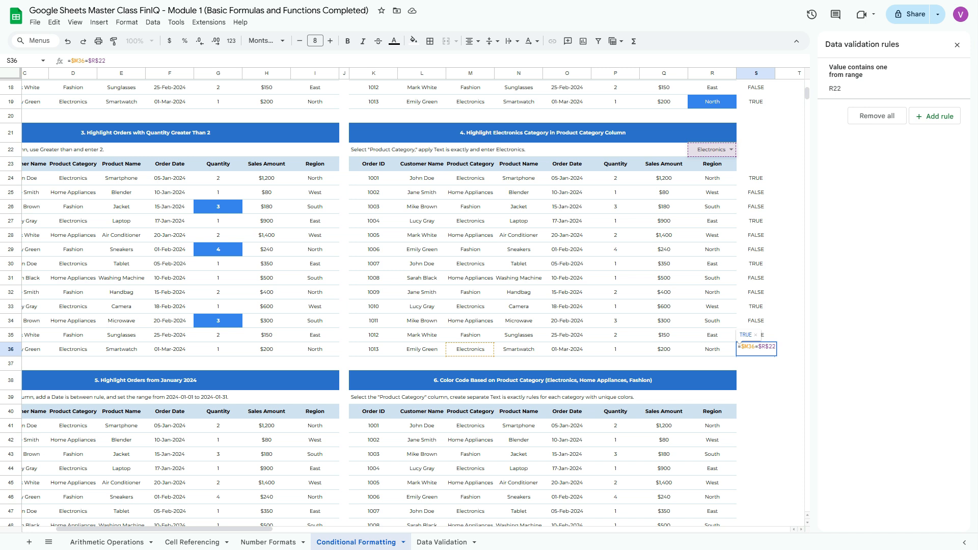
pyautogui.press('Escape')
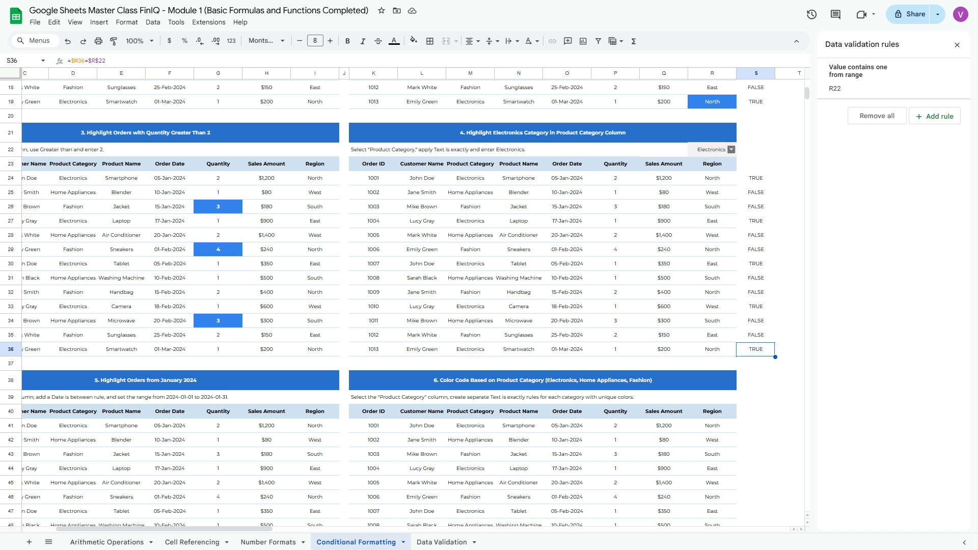
# Choose Fashion in the R22 category dropdown
pyautogui.click(731, 150)
pyautogui.press('Down')
pyautogui.press('Down')
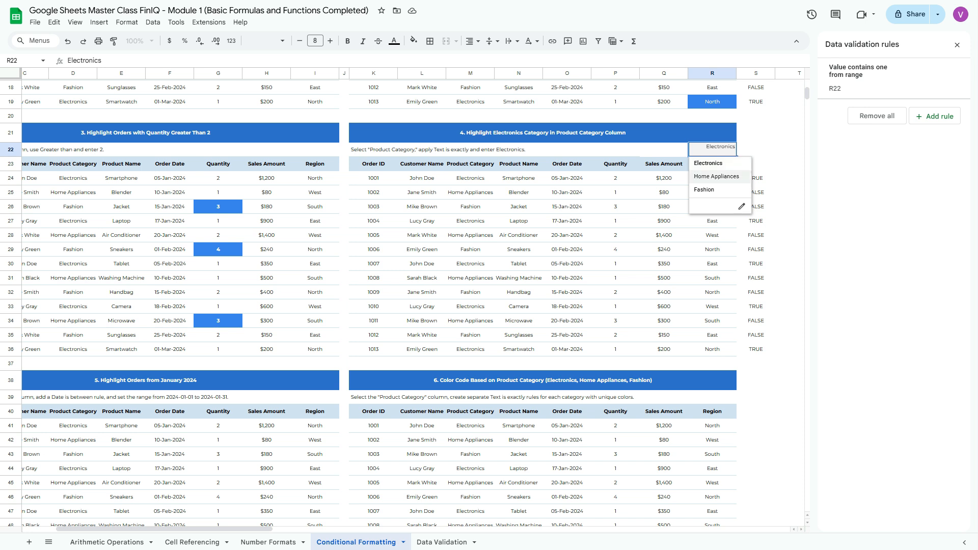
pyautogui.press('Return')
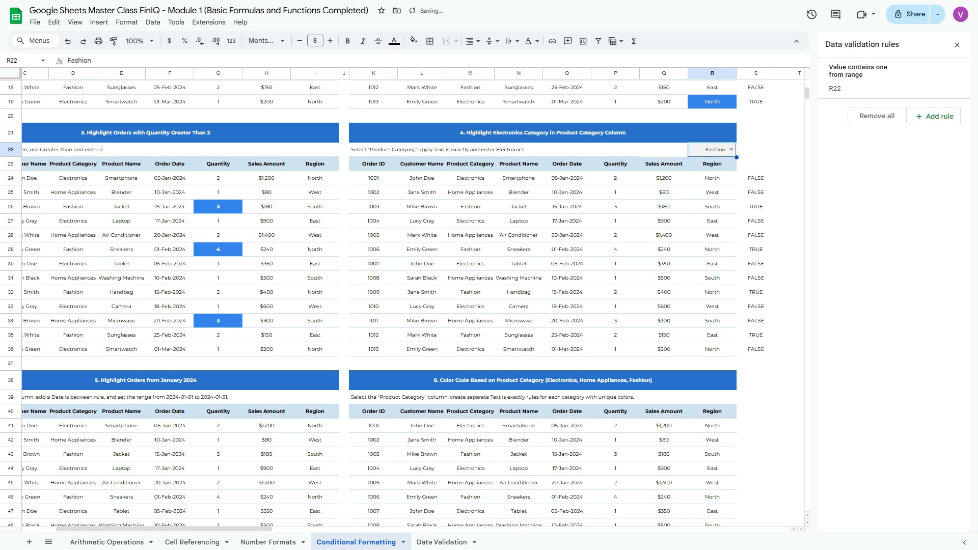
# Review the comparison results in S24:S36 and inspect the formulas in S35 and S24
pyautogui.click(756, 178)
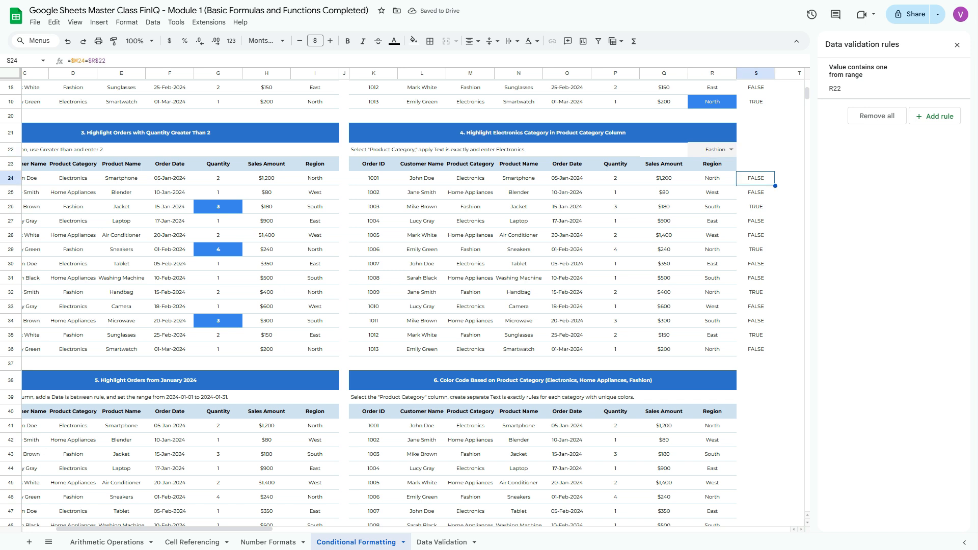
pyautogui.hotkey('shift', 'Down')
pyautogui.hotkey('shift', 'Down')
pyautogui.hotkey('shift', 'Down')
pyautogui.hotkey('shift', 'Down')
pyautogui.hotkey('shift', 'Down')
pyautogui.hotkey('shift', 'Down')
pyautogui.hotkey('shift', 'Down')
pyautogui.hotkey('shift', 'Down')
pyautogui.hotkey('shift', 'Down')
pyautogui.hotkey('shift', 'Down')
pyautogui.hotkey('shift', 'Down')
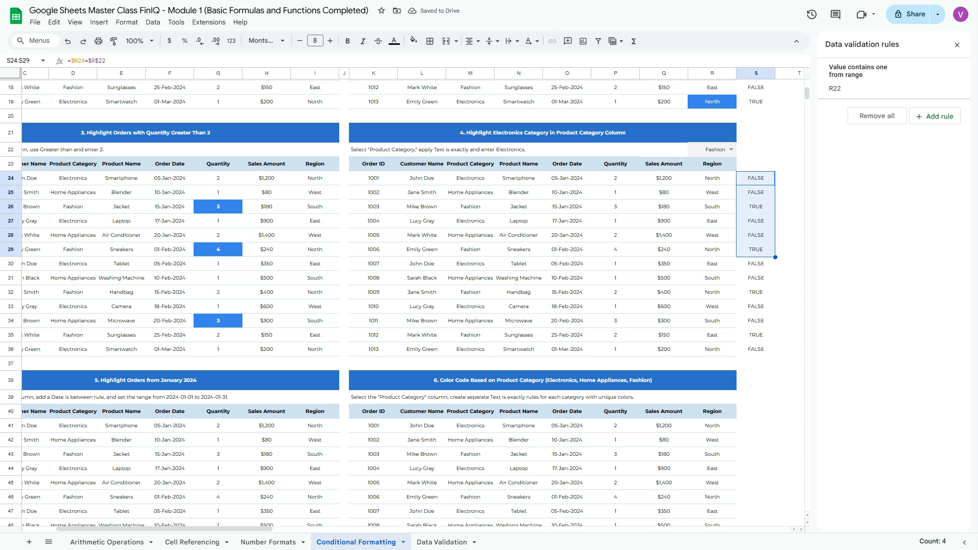
pyautogui.hotkey('shift', 'Down')
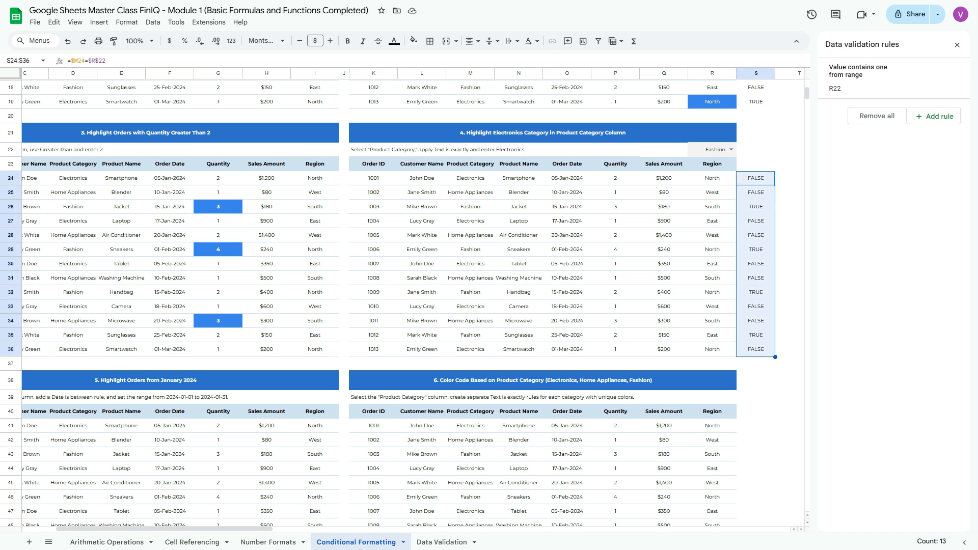
pyautogui.click(756, 335)
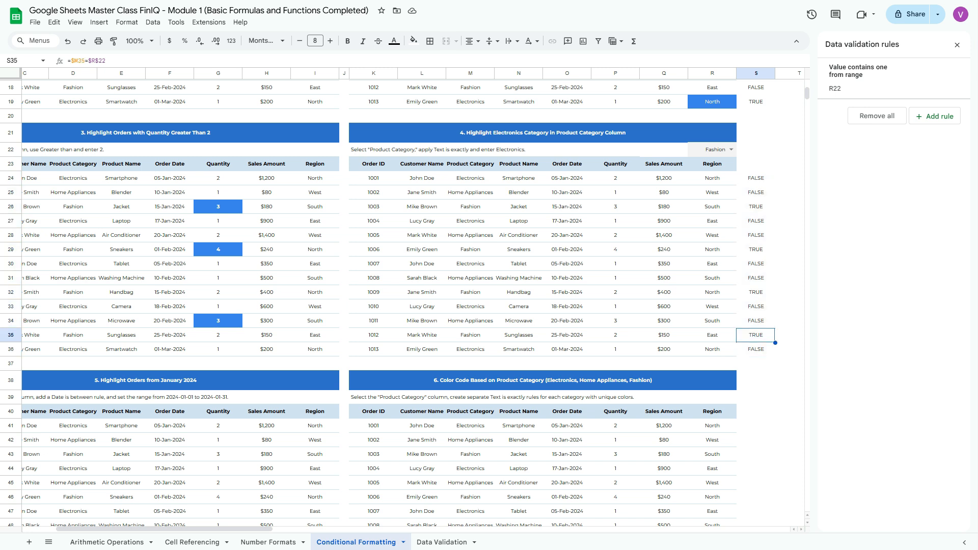
pyautogui.press('F2')
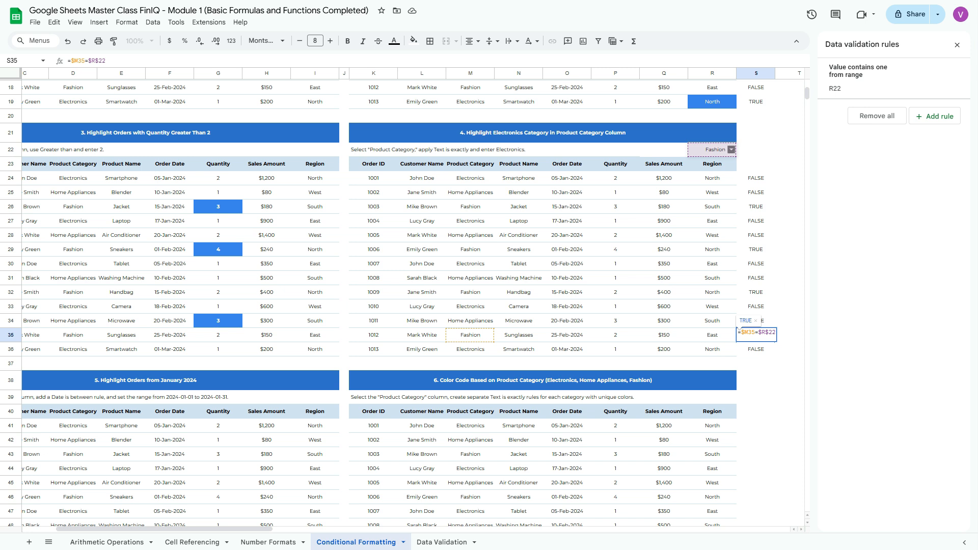
pyautogui.press('Escape')
pyautogui.click(756, 179)
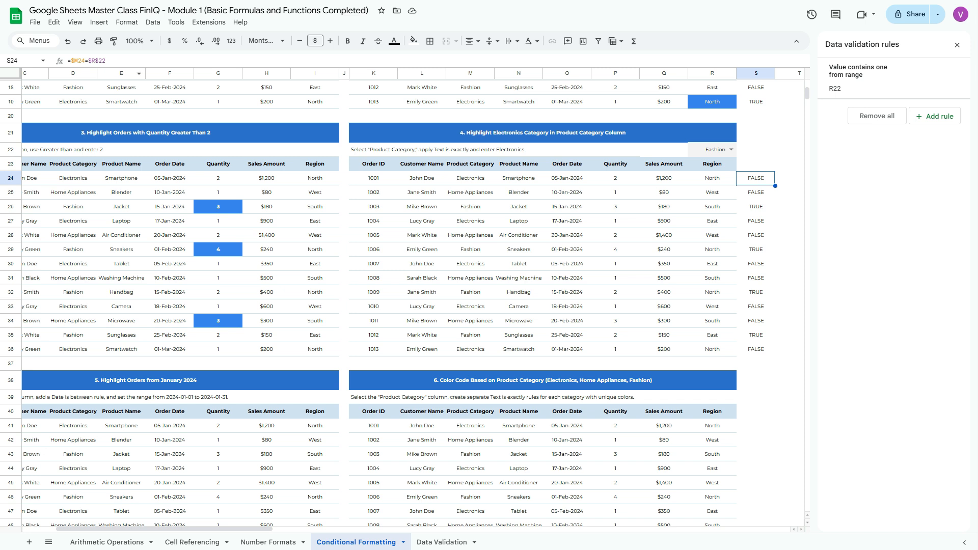
pyautogui.press('F2')
pyautogui.press('Escape')
pyautogui.click(756, 132)
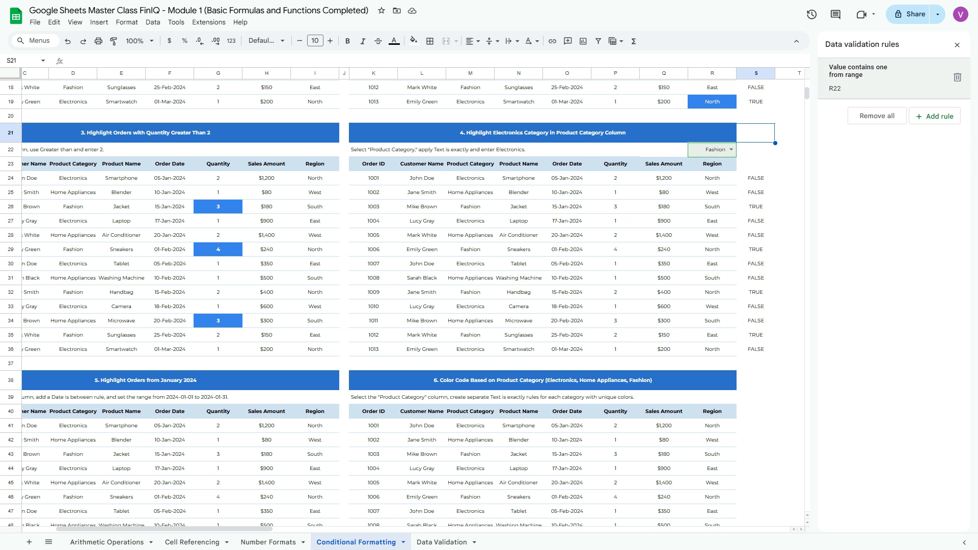
# Add a conditional formatting rule for M24:M36 styled with a blue fill and bold white text
pyautogui.click(957, 44)
pyautogui.click(470, 178)
pyautogui.moveTo(470, 178); pyautogui.dragTo(471, 349)
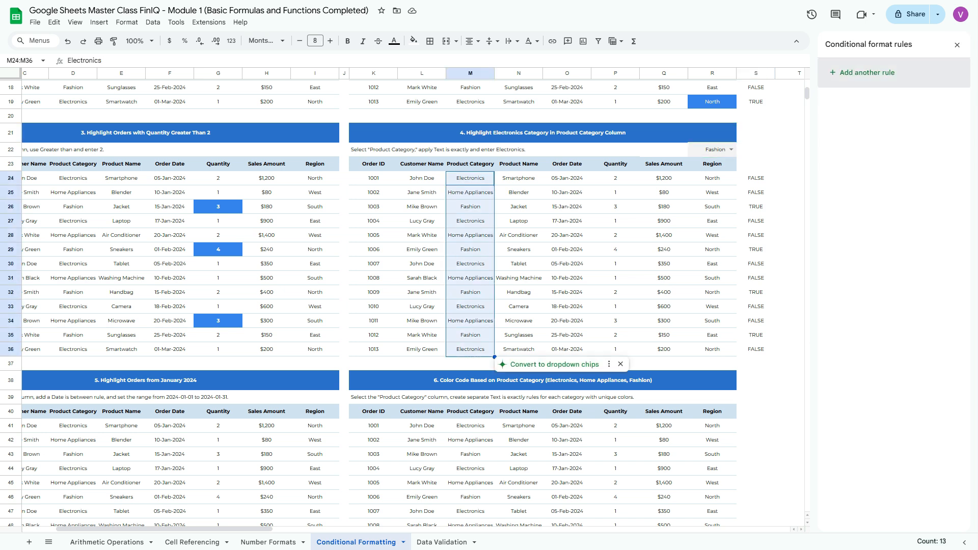
pyautogui.click(867, 72)
pyautogui.click(913, 223)
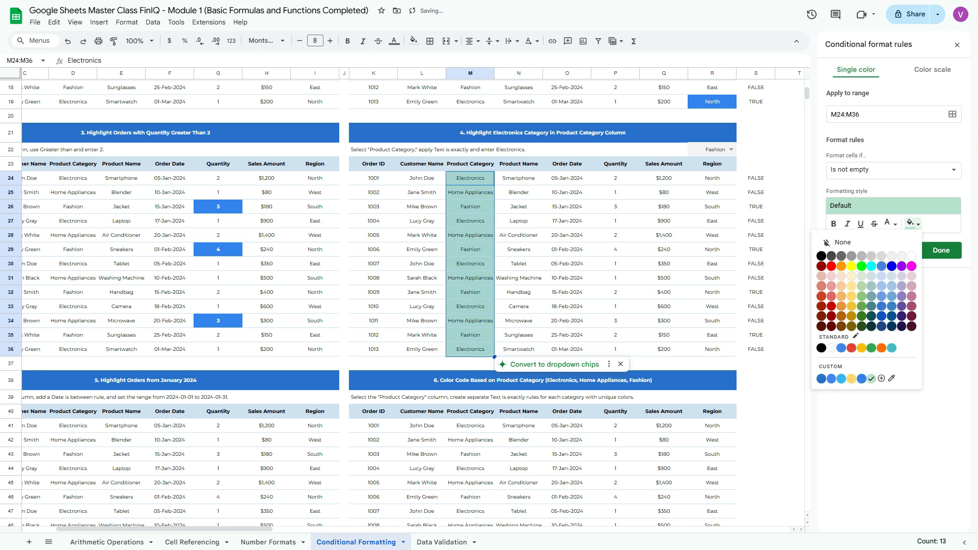
pyautogui.click(832, 379)
pyautogui.click(890, 224)
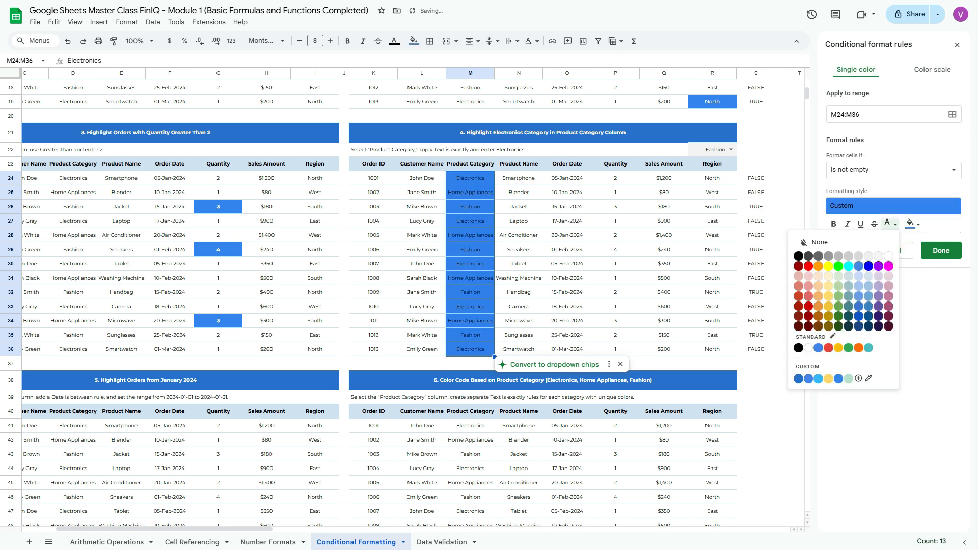
pyautogui.click(888, 255)
pyautogui.click(834, 223)
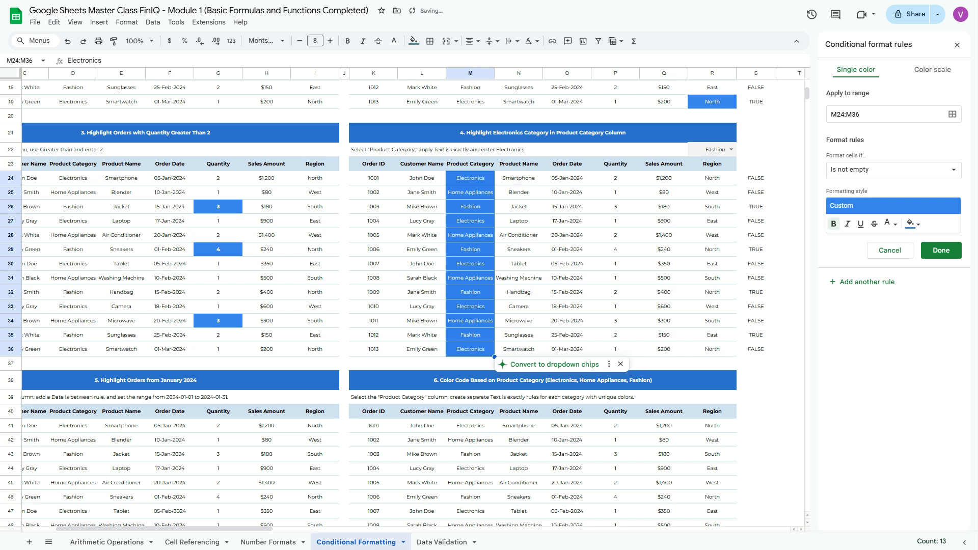
# Set the M24:M36 rule's condition to the custom formula =$M24=$R$22 and save the rule
pyautogui.click(894, 170)
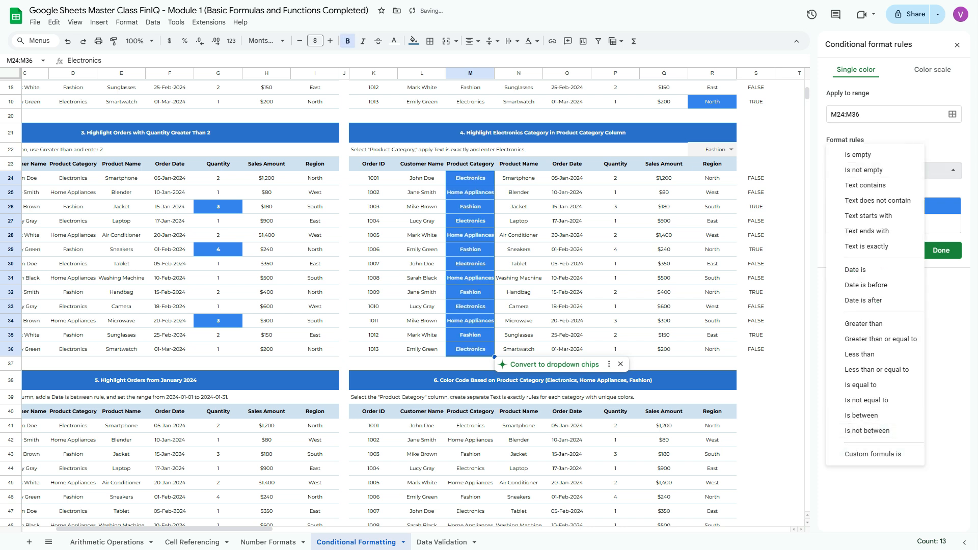
pyautogui.click(873, 454)
pyautogui.click(870, 192)
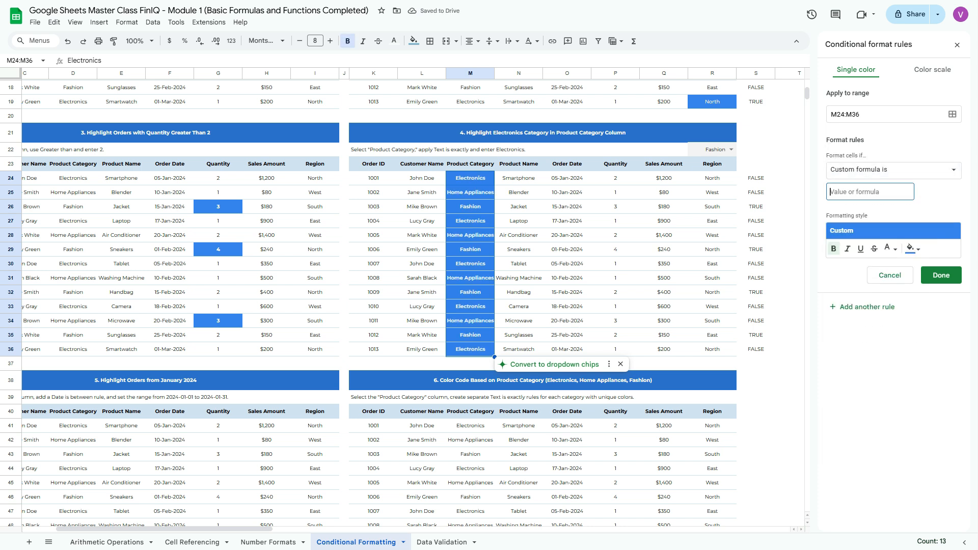
pyautogui.write('=$M24=$R$22')
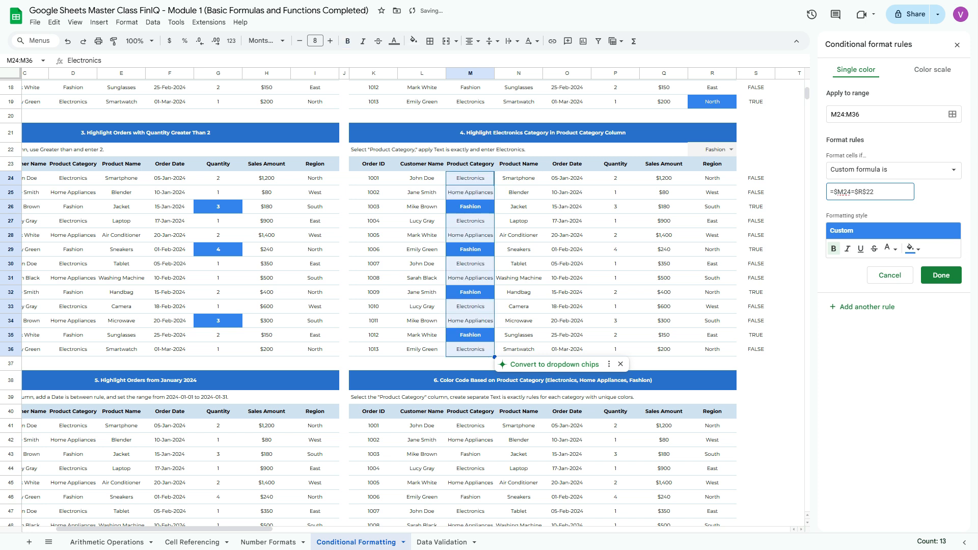
pyautogui.click(941, 275)
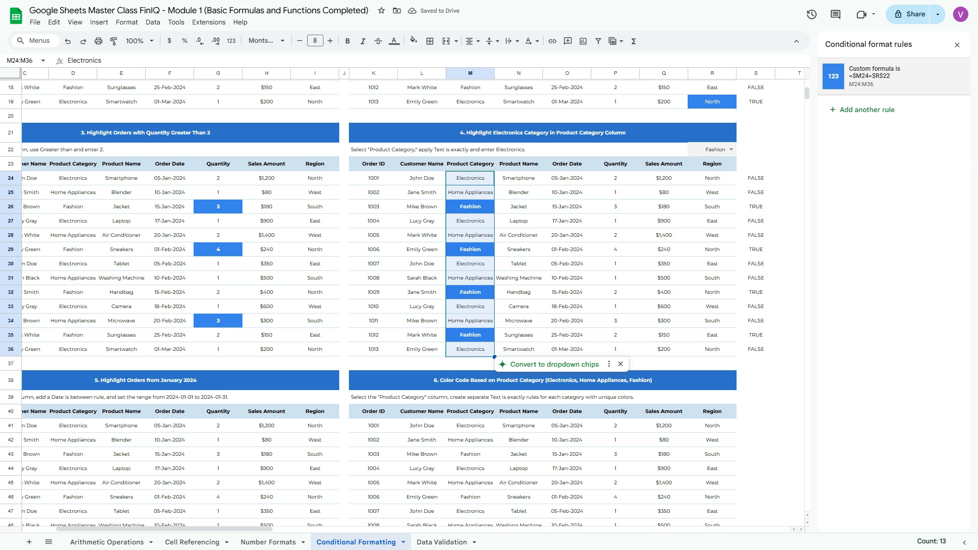
pyautogui.click(957, 45)
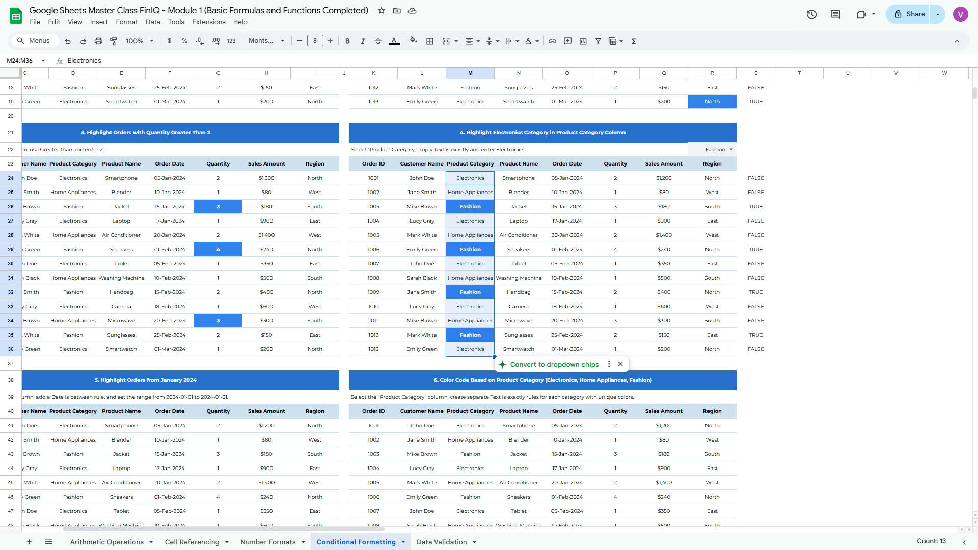
# Test the category highlighting by switching R22 to Home Appliances, Electronics, Home Appliances again and finally Fashion
pyautogui.click(731, 149)
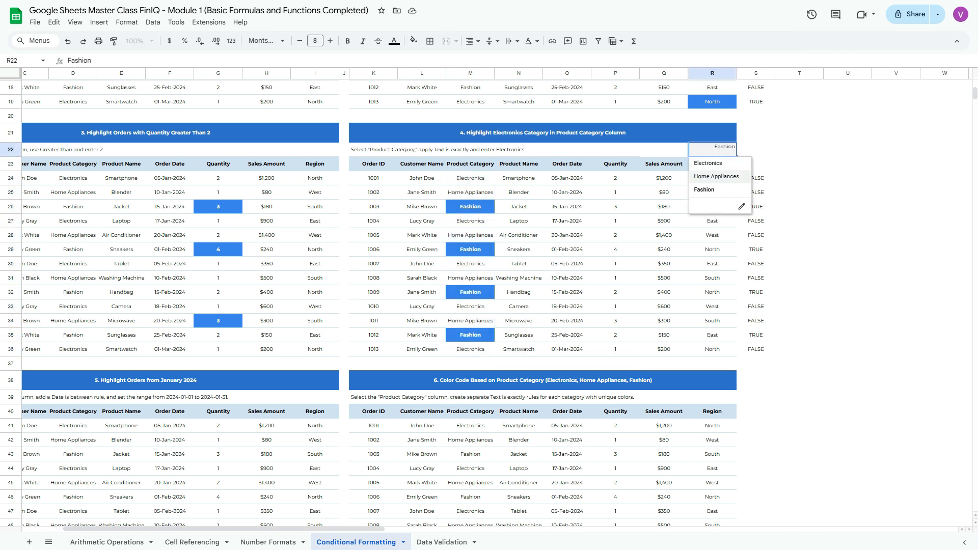
pyautogui.click(717, 176)
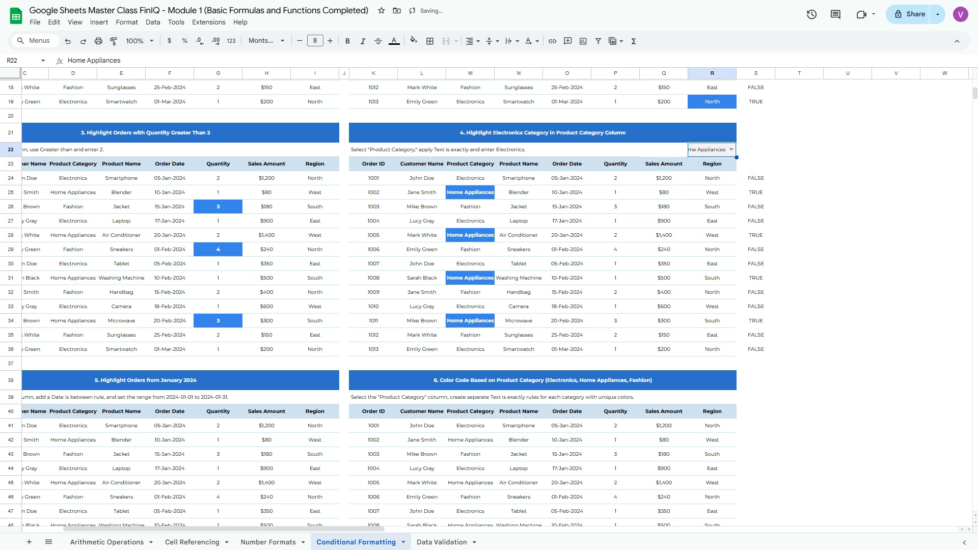
pyautogui.click(732, 149)
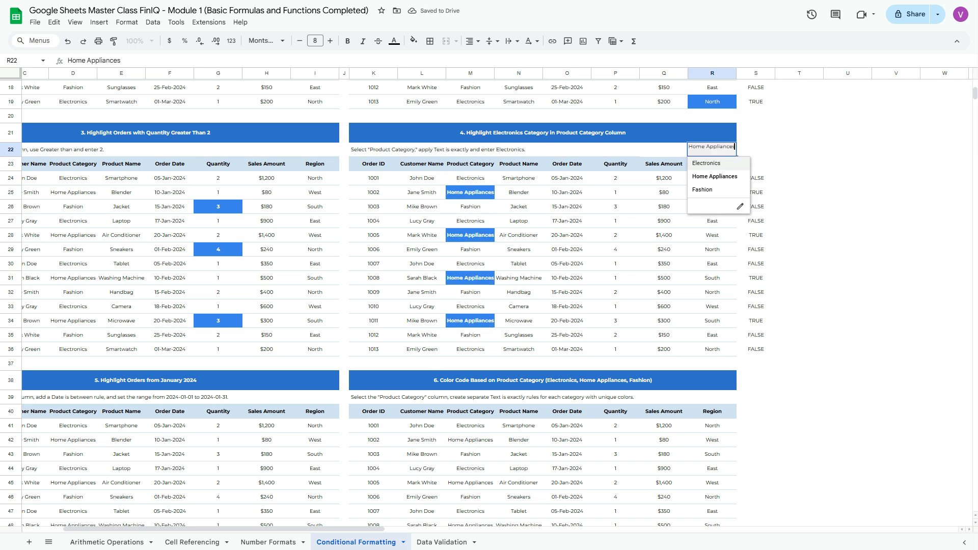
pyautogui.click(706, 163)
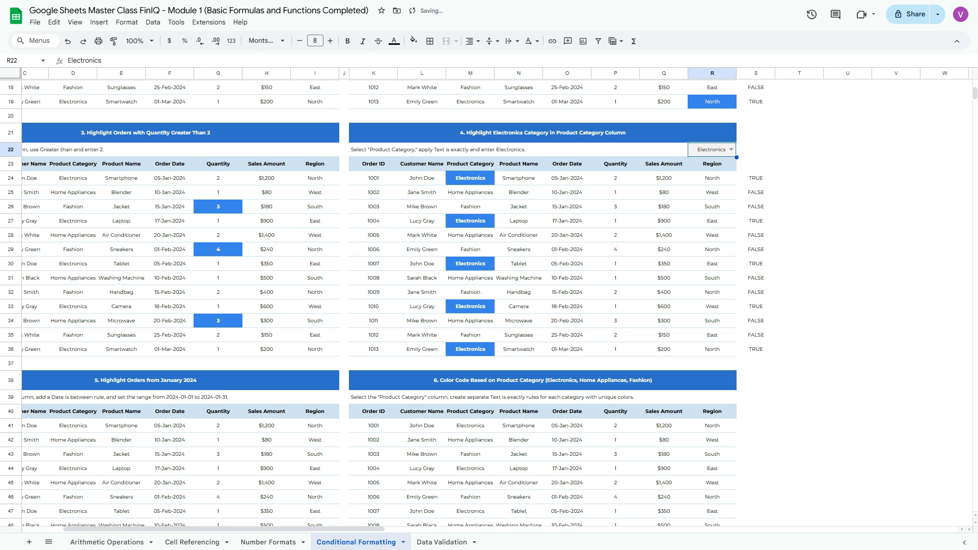
pyautogui.click(731, 149)
pyautogui.click(716, 176)
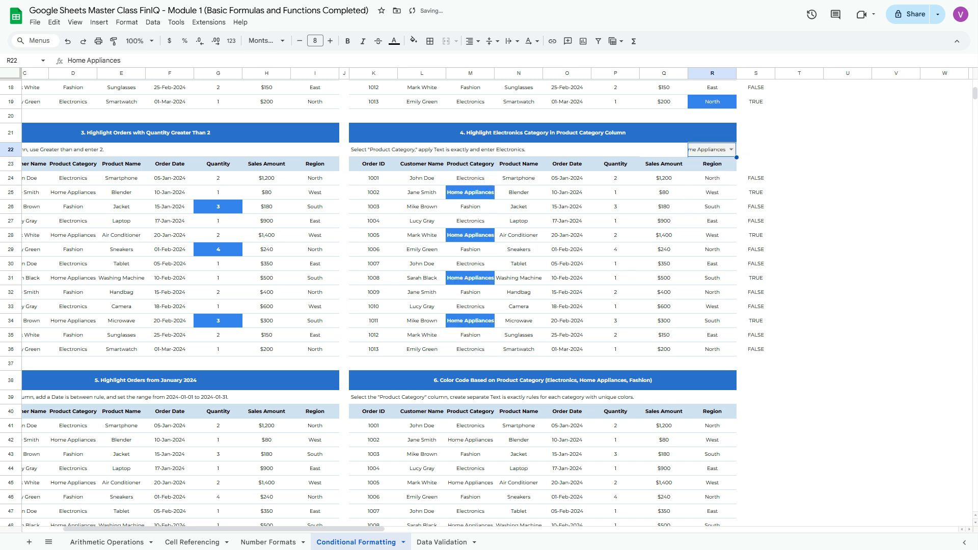
pyautogui.click(732, 150)
pyautogui.click(713, 191)
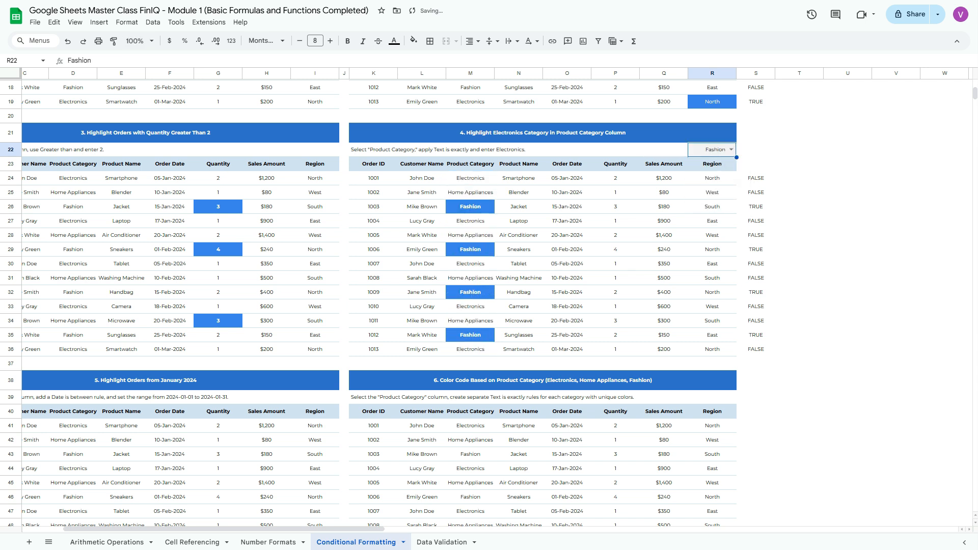
pyautogui.hscroll(-3, 408, 300)
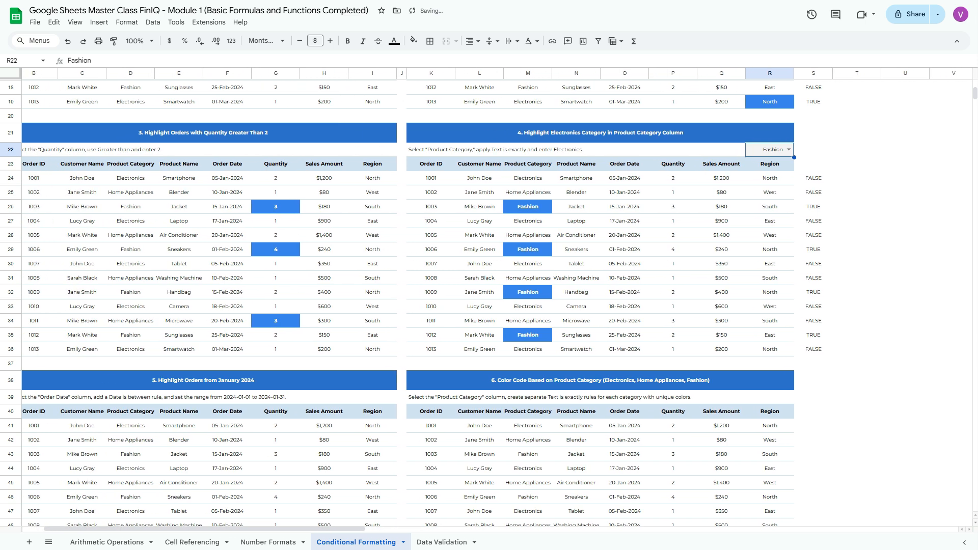